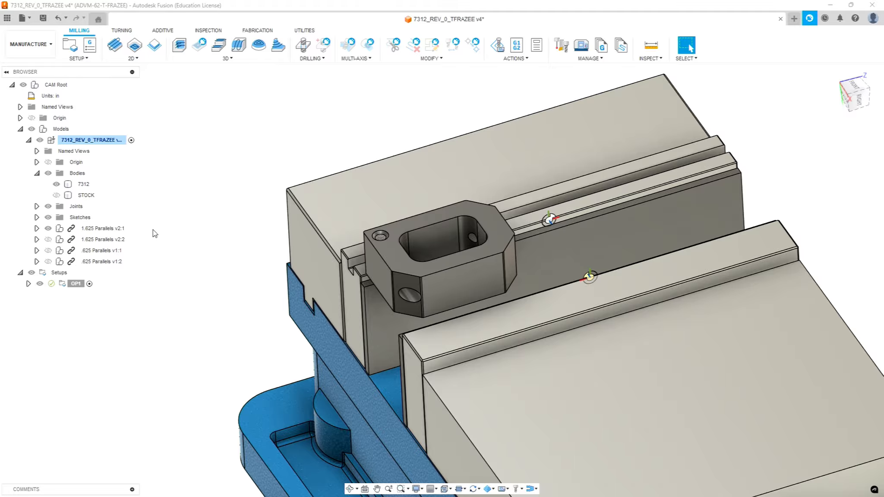
Hide the 1.625 Parallels v2:1 component and show 1.625 Parallels v2:2 for the second vise position.
{"action": "left_click", "coordinate": [50, 230]}
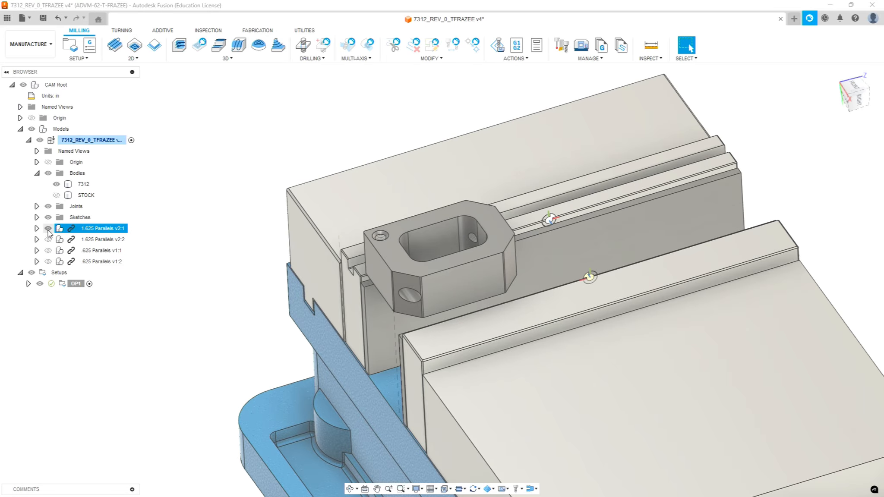
{"action": "left_click", "coordinate": [48, 229]}
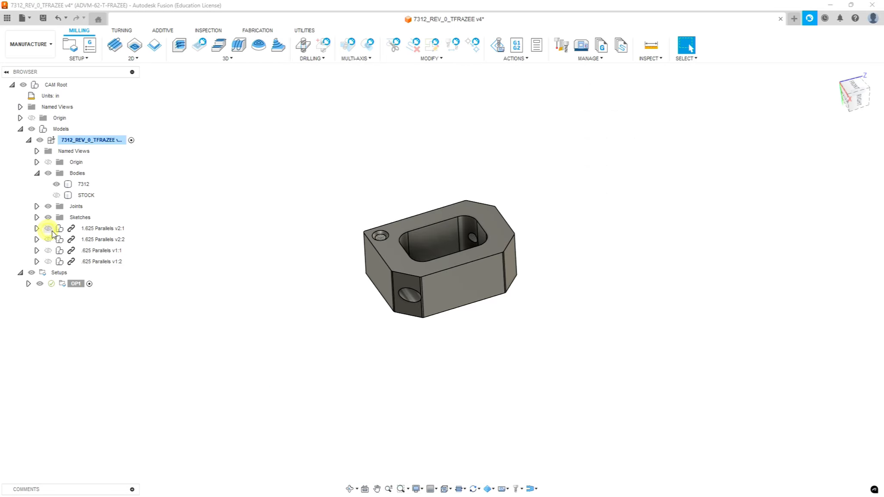
{"action": "left_click", "coordinate": [48, 239]}
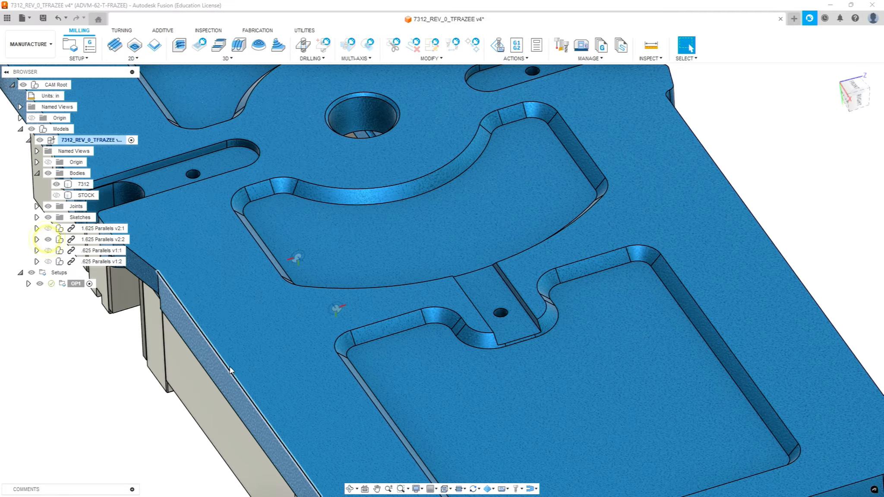
{"action": "middle_click_drag", "start_coordinate": [199, 396], "coordinate": [220, 301], "text": "shift"}
{"action": "scroll", "coordinate": [219, 302], "scroll_direction": "down", "scroll_amount": 7}
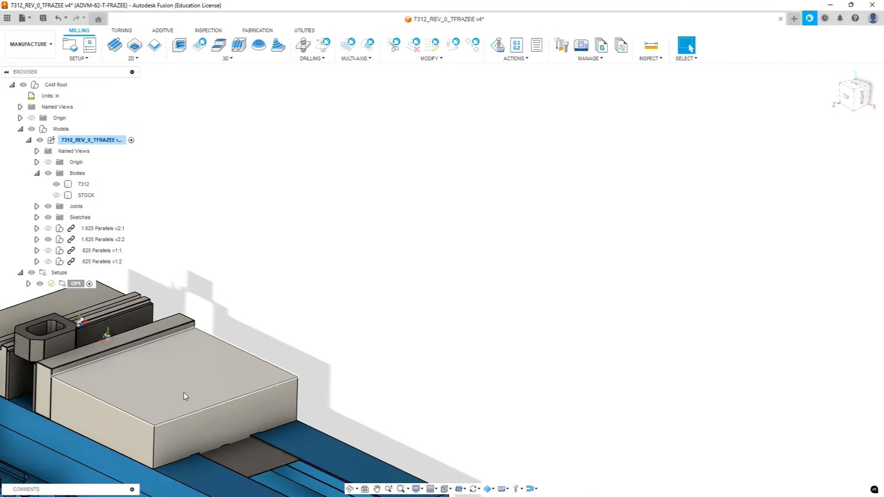
{"action": "scroll", "coordinate": [29, 358], "scroll_direction": "up", "scroll_amount": 6}
{"action": "middle_click_drag", "start_coordinate": [81, 395], "coordinate": [196, 428], "text": "shift"}
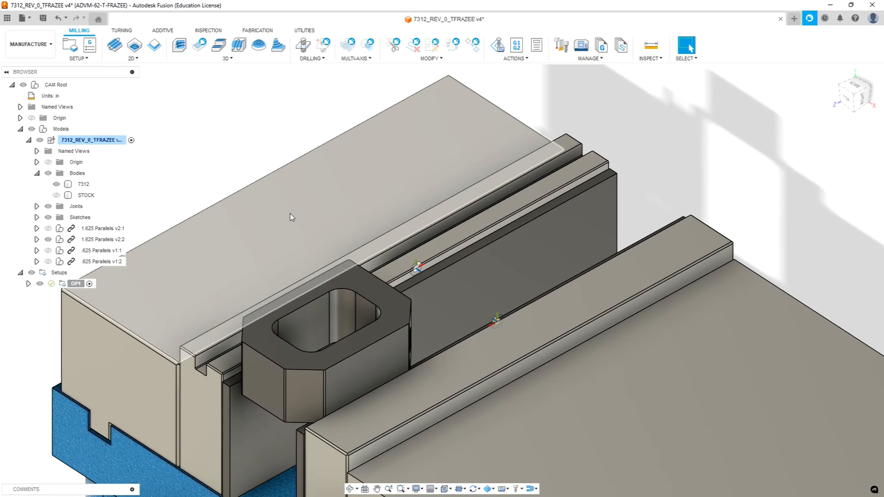
Show the STOCK body around part 7312 and examine how the block sits in the vise.
{"action": "left_click", "coordinate": [63, 194]}
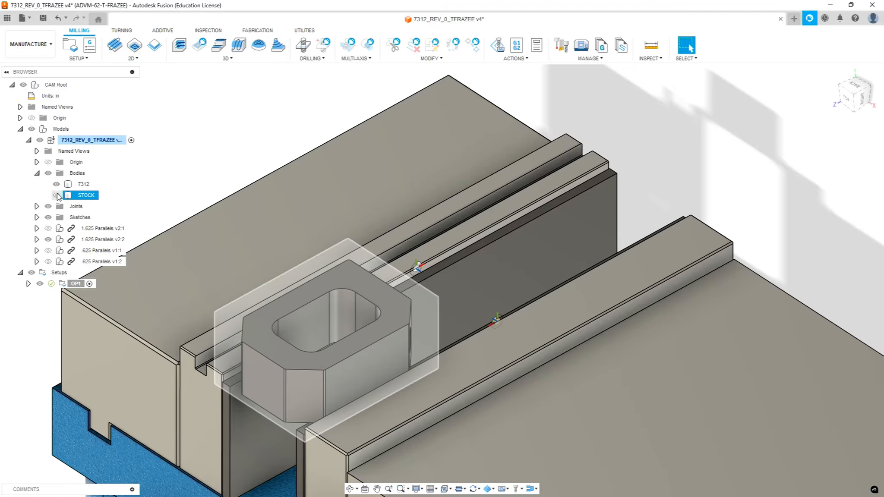
{"action": "left_click", "coordinate": [57, 196]}
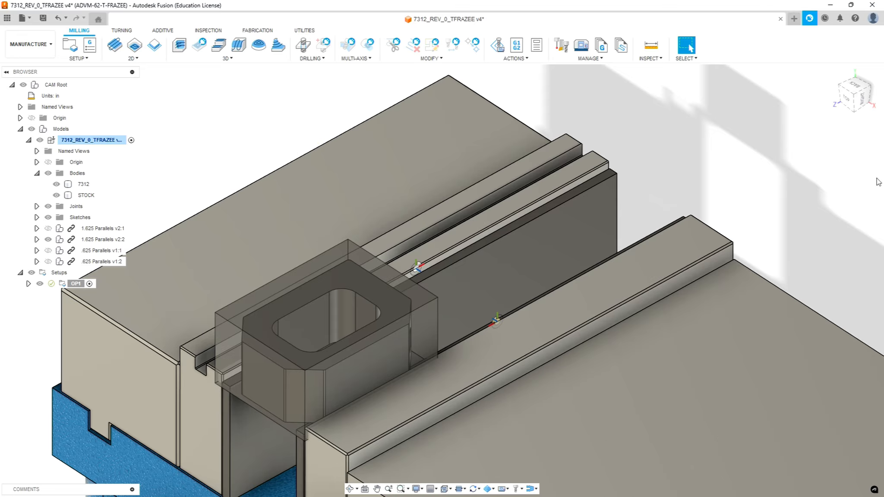
{"action": "middle_click_drag", "start_coordinate": [804, 173], "coordinate": [643, 265], "text": "shift"}
{"action": "left_click", "coordinate": [425, 328]}
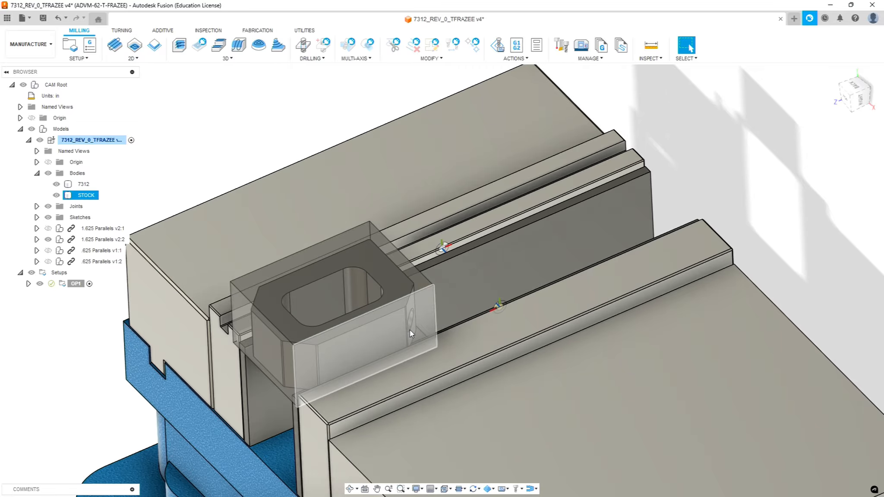
{"action": "scroll", "coordinate": [425, 328], "scroll_direction": "down", "scroll_amount": 3}
{"action": "scroll", "coordinate": [298, 340], "scroll_direction": "up", "scroll_amount": 5}
{"action": "middle_click_drag", "start_coordinate": [219, 346], "coordinate": [222, 348], "text": "shift"}
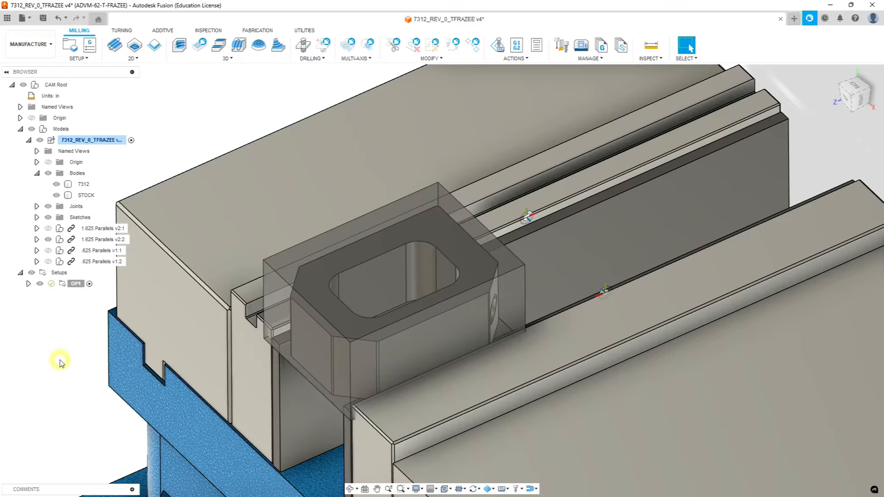
Create a new milling setup and check its stock mode.
{"action": "left_click", "coordinate": [79, 58]}
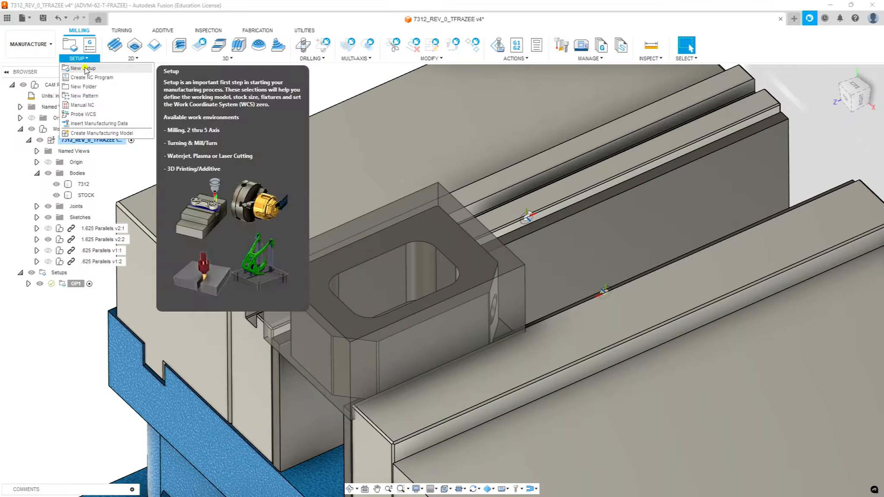
{"action": "left_click", "coordinate": [84, 68]}
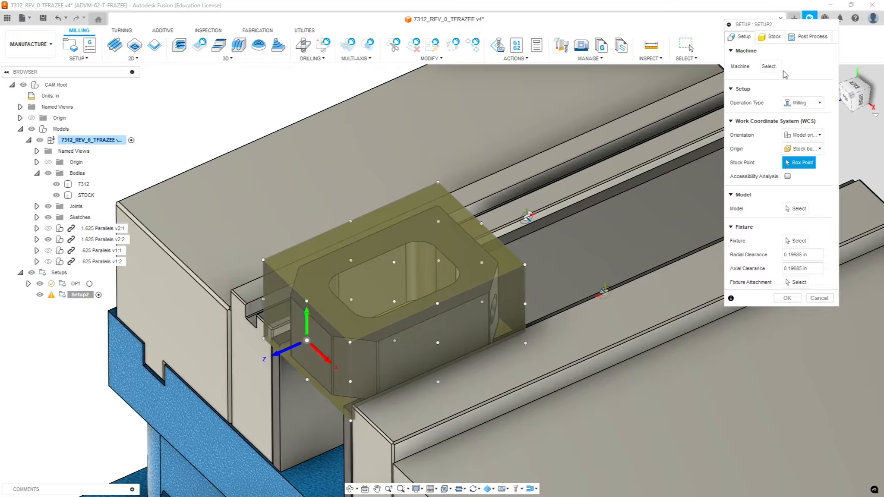
{"action": "left_click", "coordinate": [777, 38]}
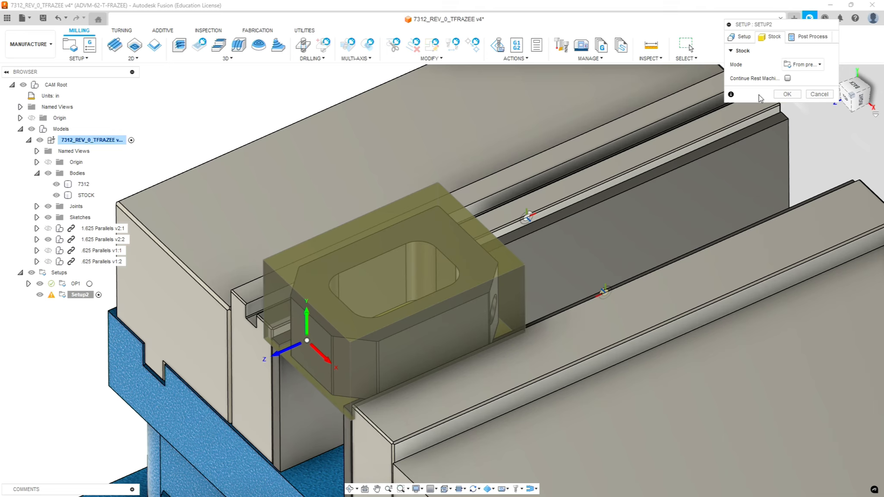
{"action": "left_click", "coordinate": [744, 38]}
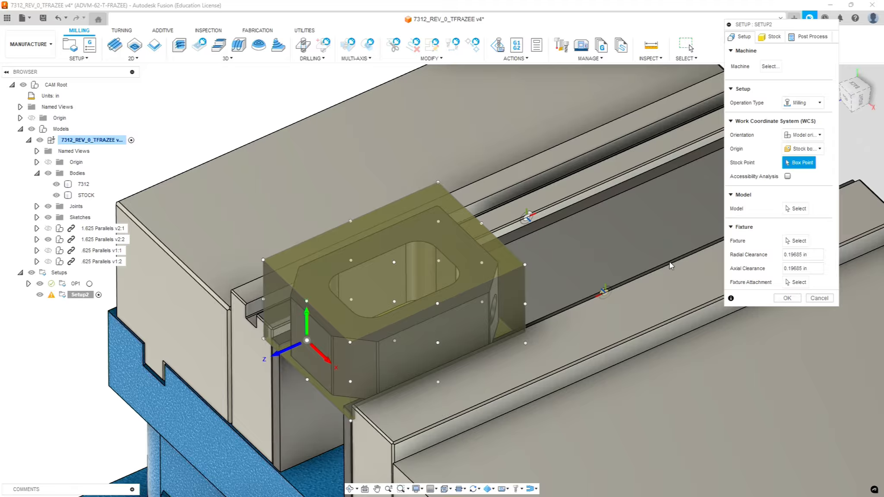
Orient the WCS by Z axis/plane & X axis, using the stock's upper face for Z and its long upper edge nearest the movable jaw for X.
{"action": "left_click", "coordinate": [803, 135]}
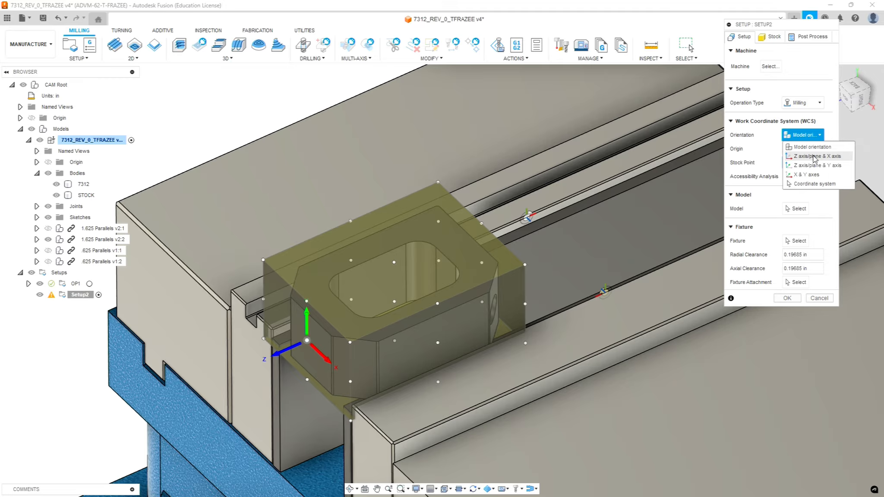
{"action": "left_click", "coordinate": [814, 156]}
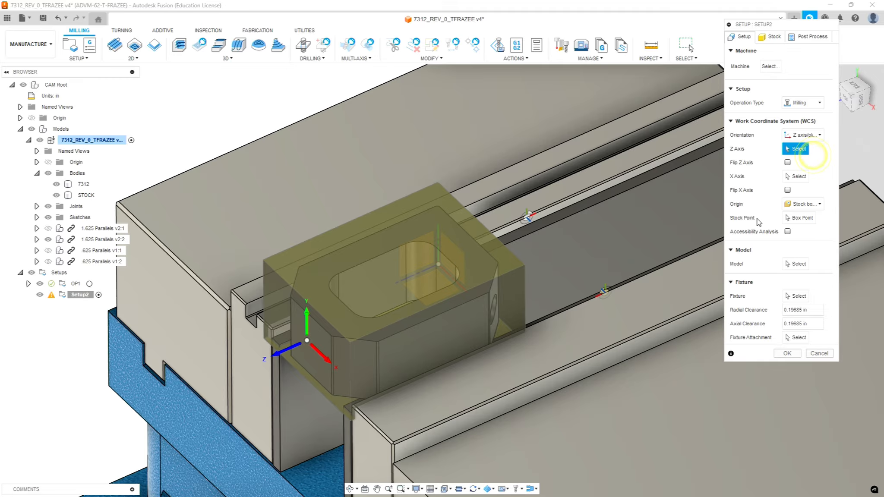
{"action": "left_click", "coordinate": [379, 255]}
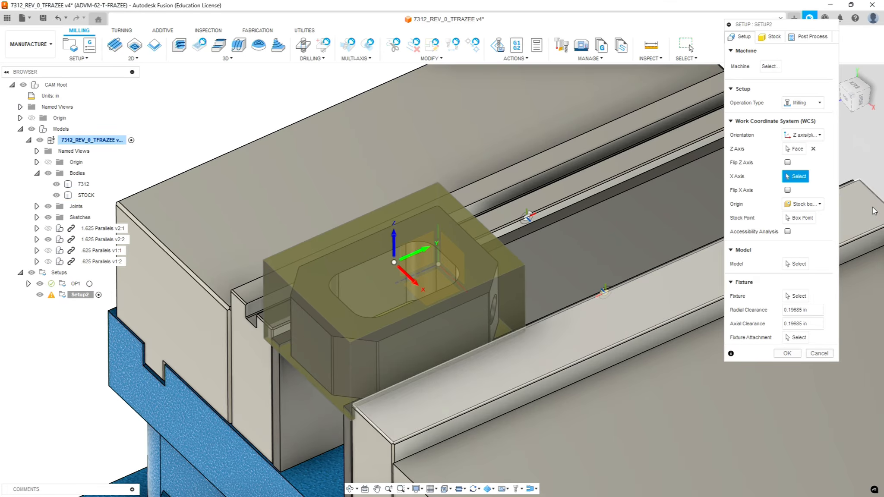
{"action": "left_click", "coordinate": [368, 332]}
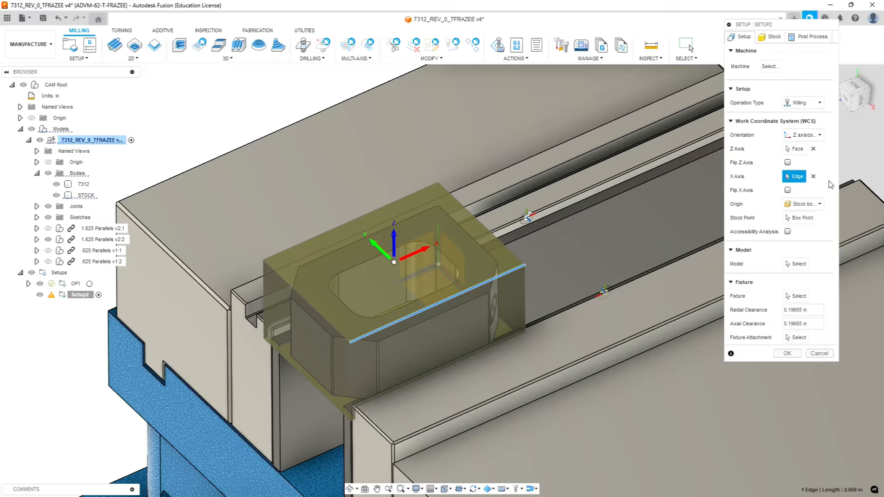
Set the WCS origin to a model box point and choose body 7312 as the setup's model.
{"action": "left_click", "coordinate": [817, 204]}
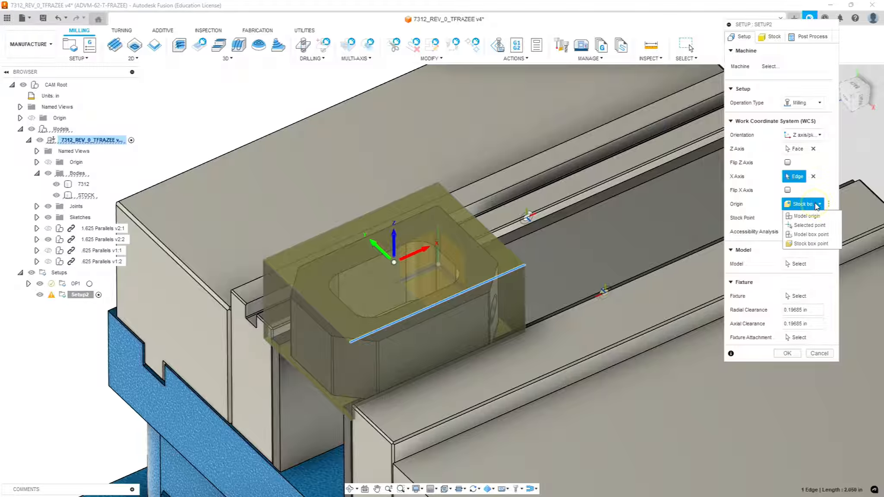
{"action": "left_click", "coordinate": [811, 234]}
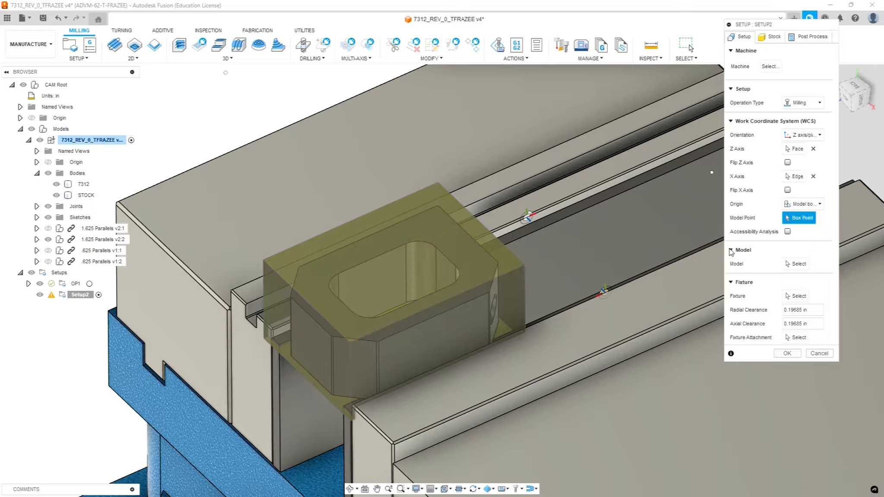
{"action": "left_click", "coordinate": [798, 264]}
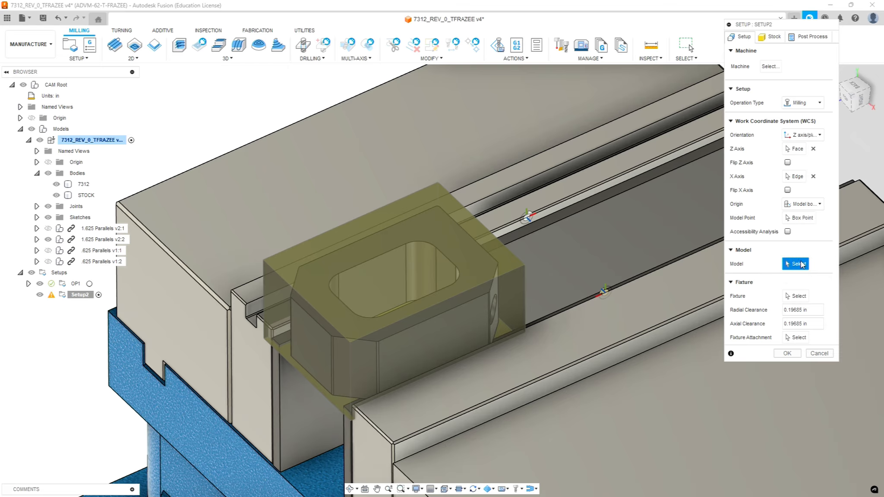
{"action": "left_click", "coordinate": [82, 184]}
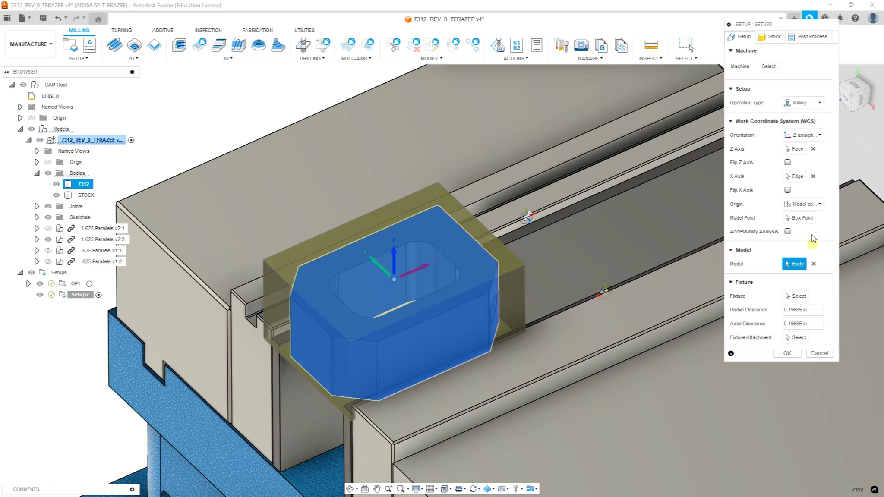
Place the WCS origin on the model box's lower corner against the fixed jaw, at the vise's near end.
{"action": "left_click", "coordinate": [807, 219]}
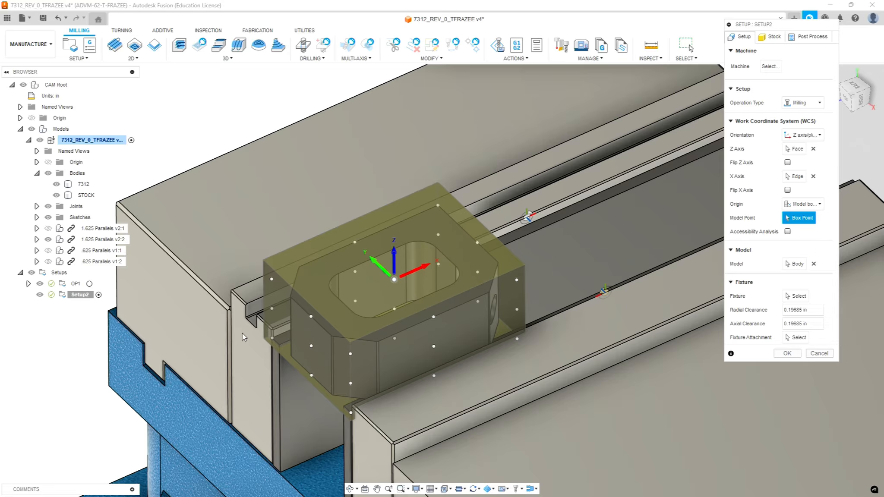
{"action": "scroll", "coordinate": [288, 338], "scroll_direction": "up", "scroll_amount": 5}
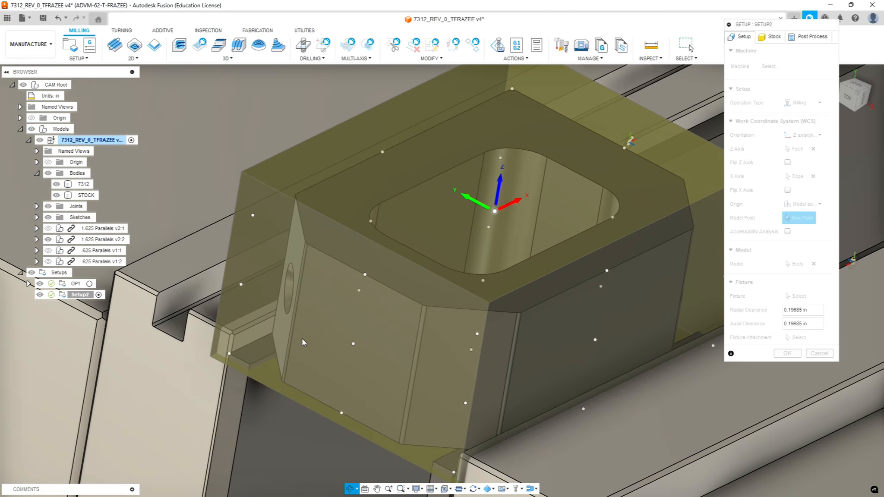
{"action": "left_click", "coordinate": [233, 355]}
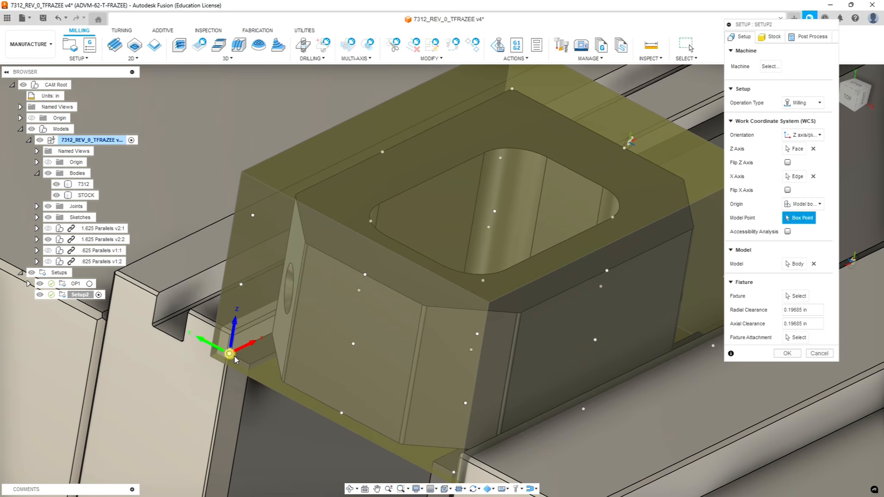
{"action": "middle_click_drag", "start_coordinate": [469, 279], "coordinate": [445, 311], "text": "shift"}
{"action": "scroll", "coordinate": [442, 339], "scroll_direction": "down", "scroll_amount": 3}
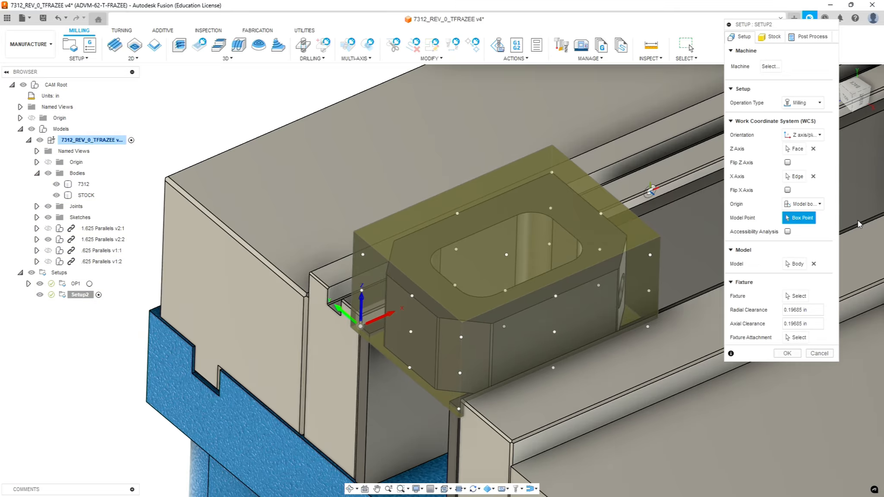
Check the setup's stock mode and set the program name/number to 73122.
{"action": "left_click", "coordinate": [775, 37]}
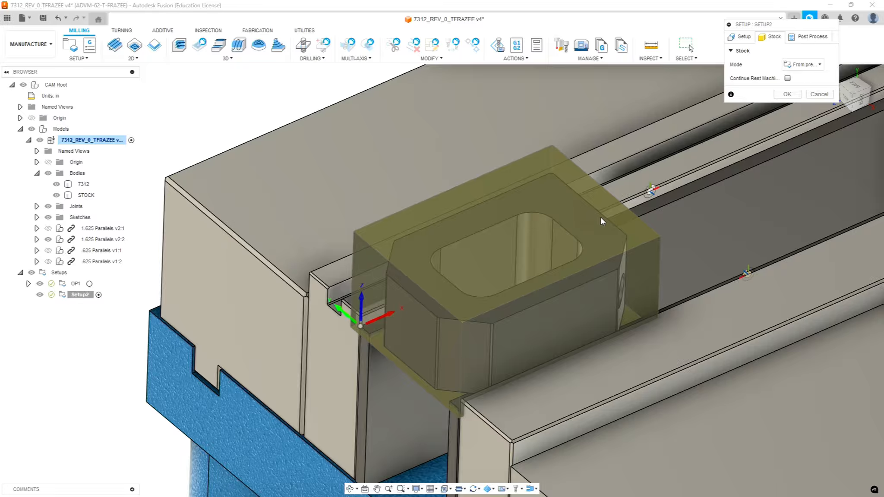
{"action": "left_click", "coordinate": [802, 38]}
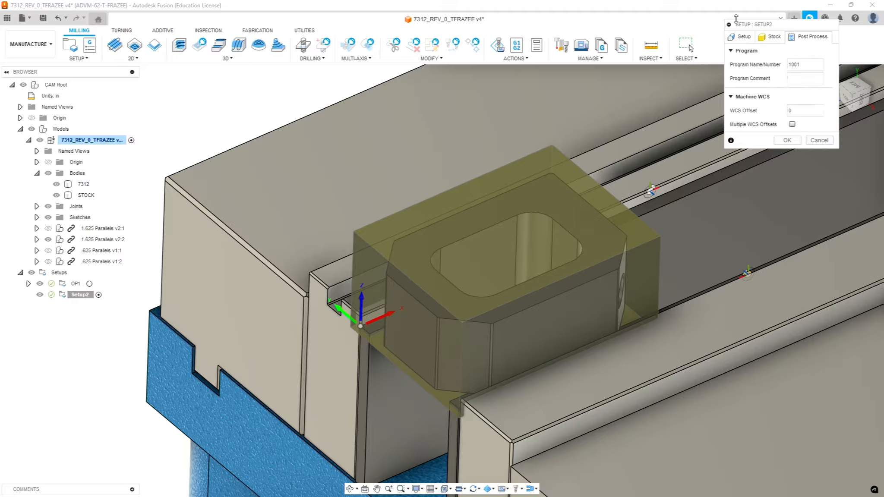
{"action": "double_click", "coordinate": [804, 64]}
{"action": "type", "text": "7"}
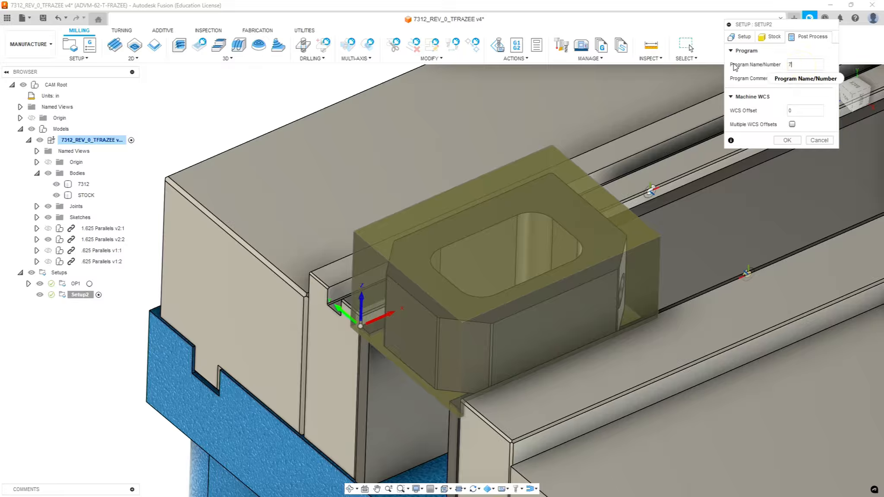
{"action": "type", "text": "312"}
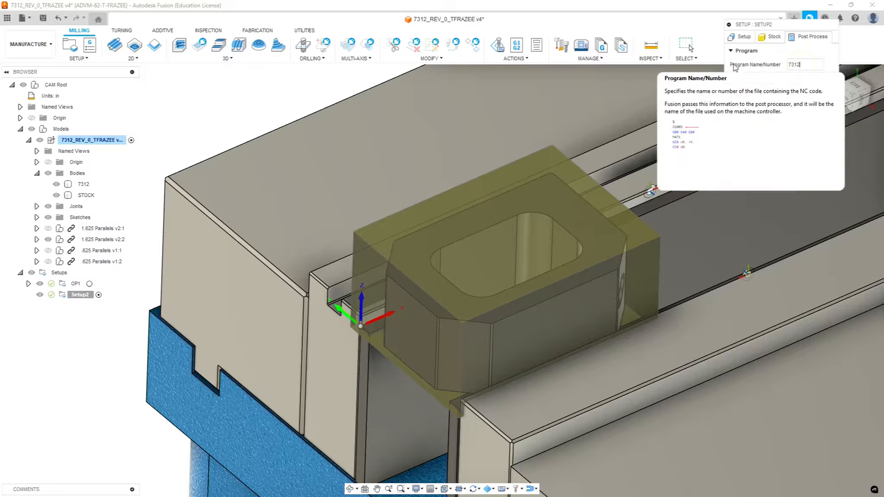
{"action": "type", "text": "2"}
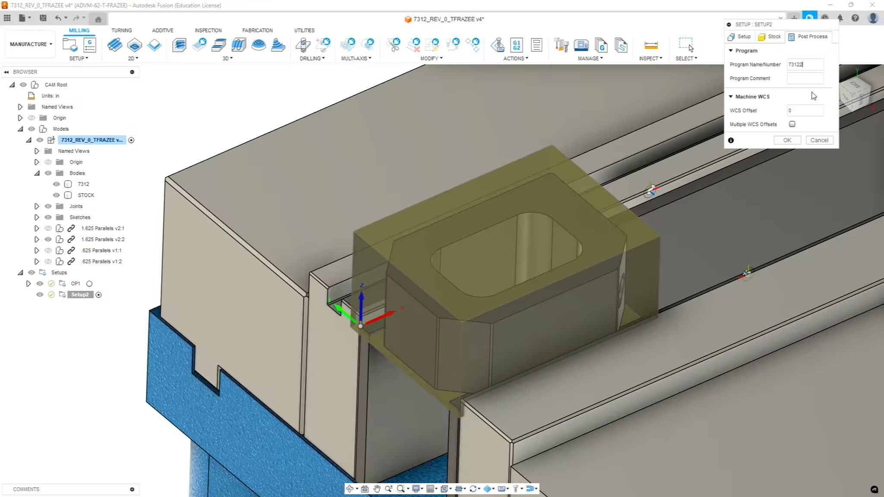
Enter OP2 as the program comment.
{"action": "left_click", "coordinate": [798, 79]}
{"action": "mouse_move", "coordinate": [778, 100]}
{"action": "type", "text": "op"}
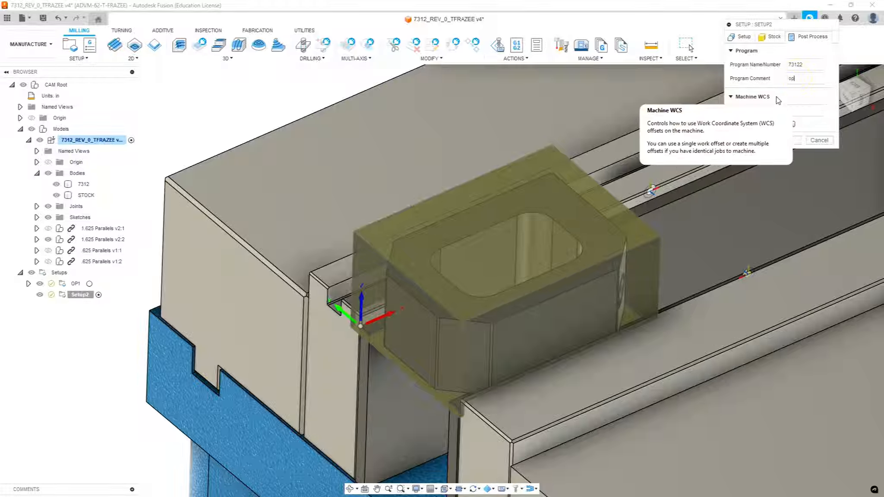
{"action": "type", "text": "2"}
{"action": "key", "text": "BackSpace"}
{"action": "type", "text": "2"}
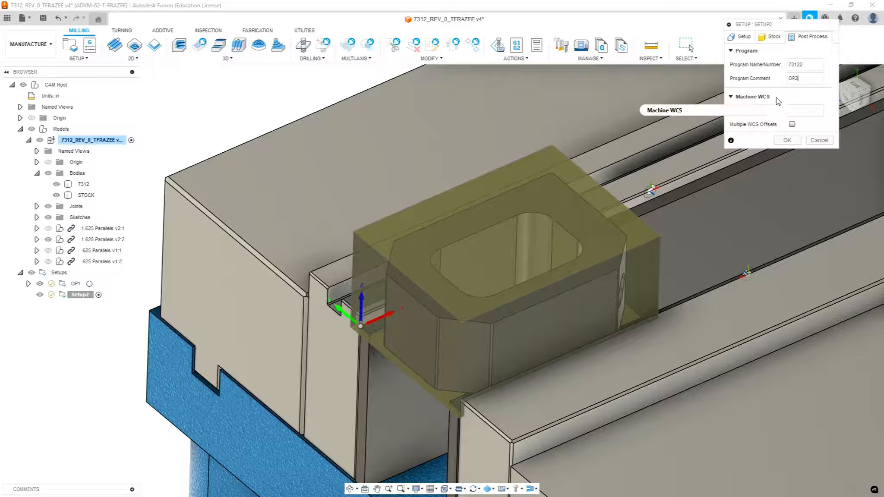
Set the WCS offset to 1 and accept the setup.
{"action": "left_click", "coordinate": [803, 110]}
{"action": "double_click", "coordinate": [803, 111]}
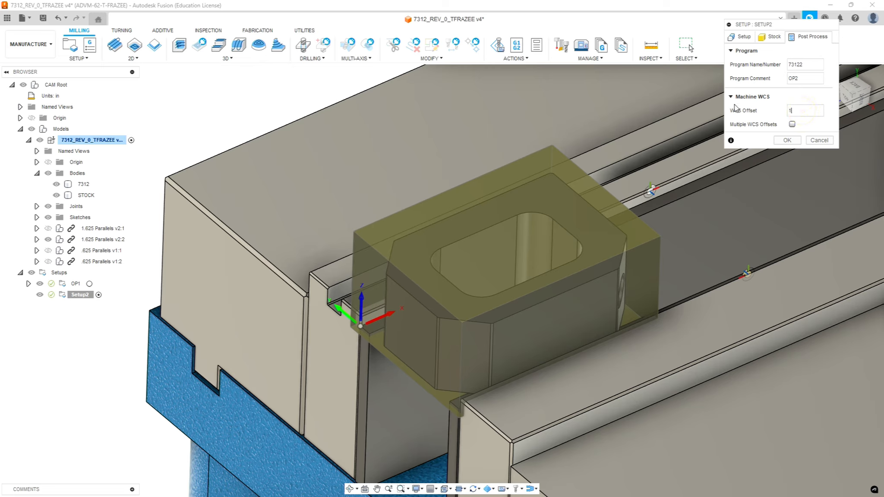
{"action": "left_click", "coordinate": [787, 140]}
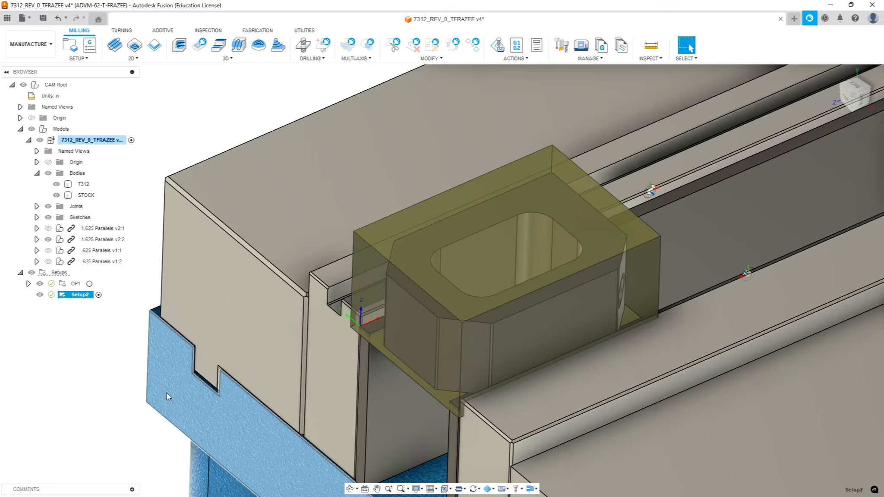
Rename the new setup as OP2 and clear the selection.
{"action": "left_click", "coordinate": [77, 295]}
{"action": "type", "text": "OP"}
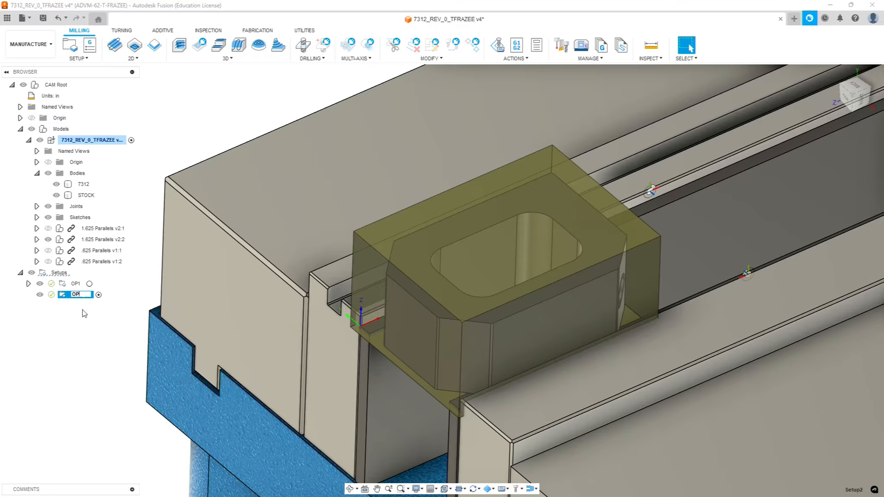
{"action": "type", "text": "2"}
{"action": "key", "text": "Return"}
{"action": "left_click", "coordinate": [575, 191]}
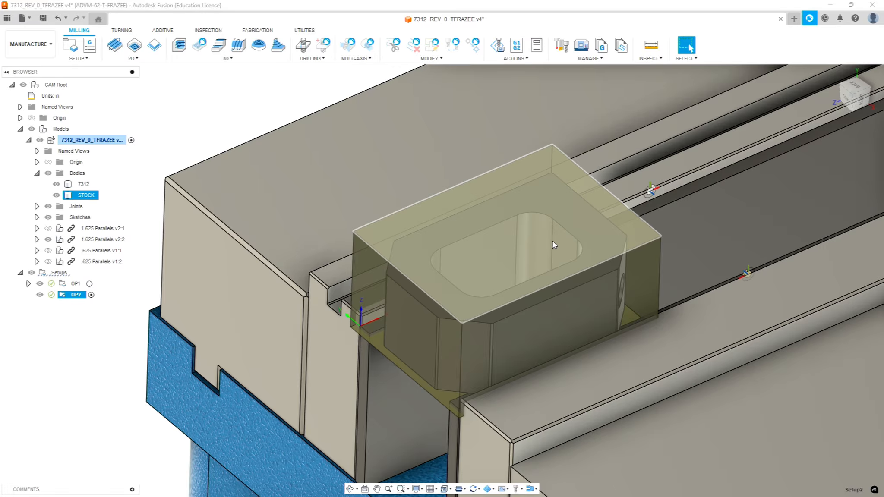
{"action": "key", "text": "Escape"}
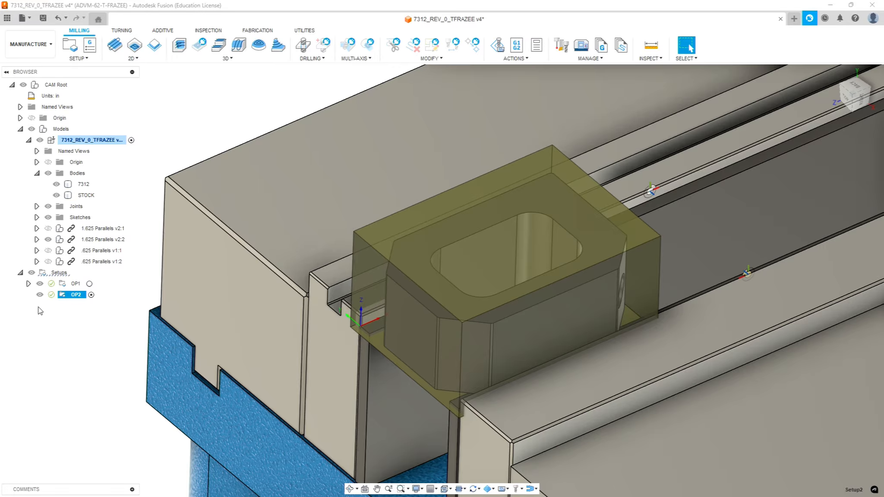
Copy the Face1 operation from OP1 and paste it into the OP2 setup.
{"action": "left_click", "coordinate": [28, 283]}
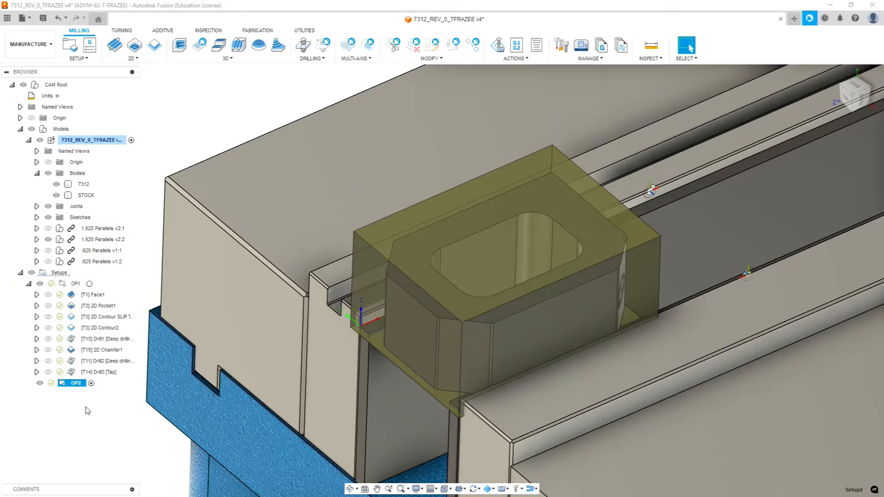
{"action": "left_click", "coordinate": [88, 295]}
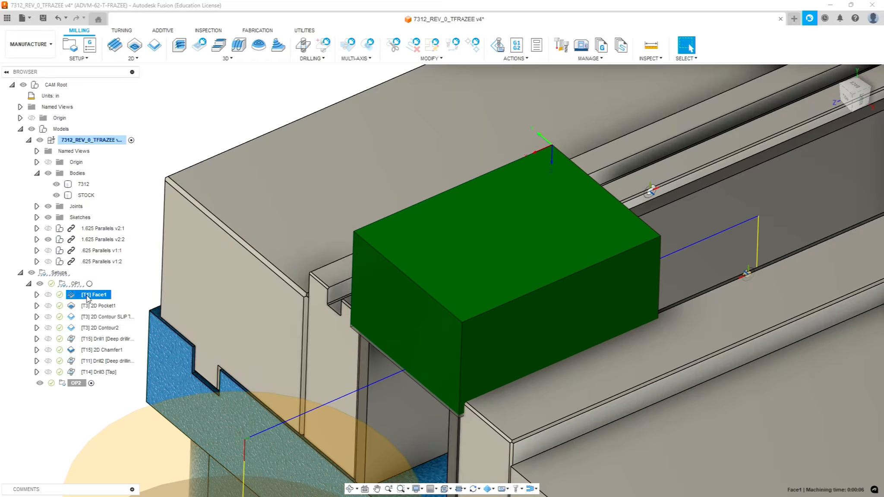
{"action": "right_click", "coordinate": [88, 298]}
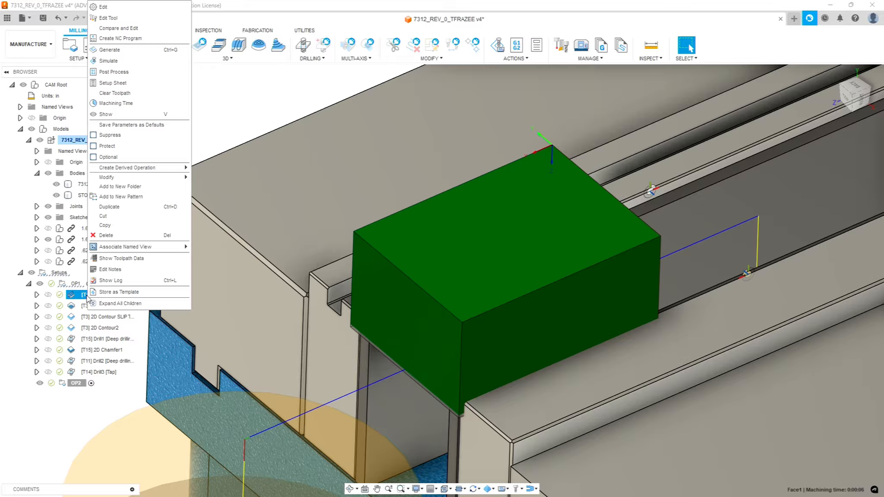
{"action": "left_click", "coordinate": [116, 225]}
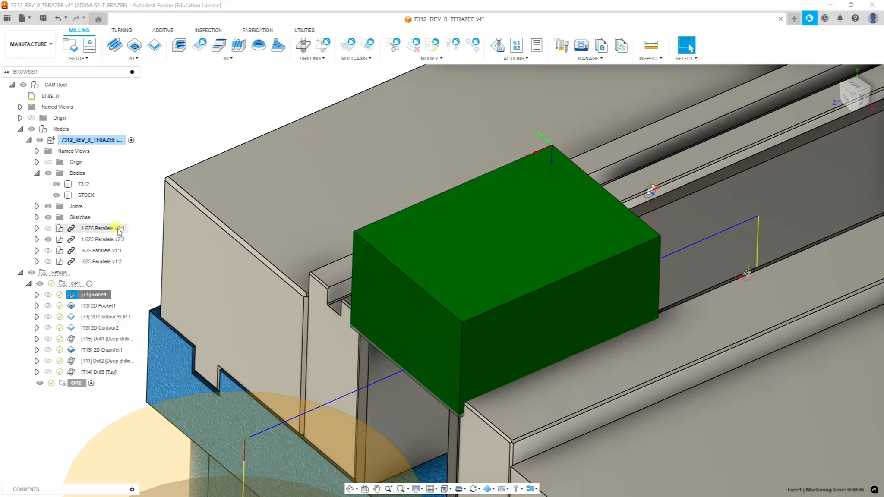
{"action": "left_click", "coordinate": [75, 384]}
{"action": "right_click", "coordinate": [75, 384]}
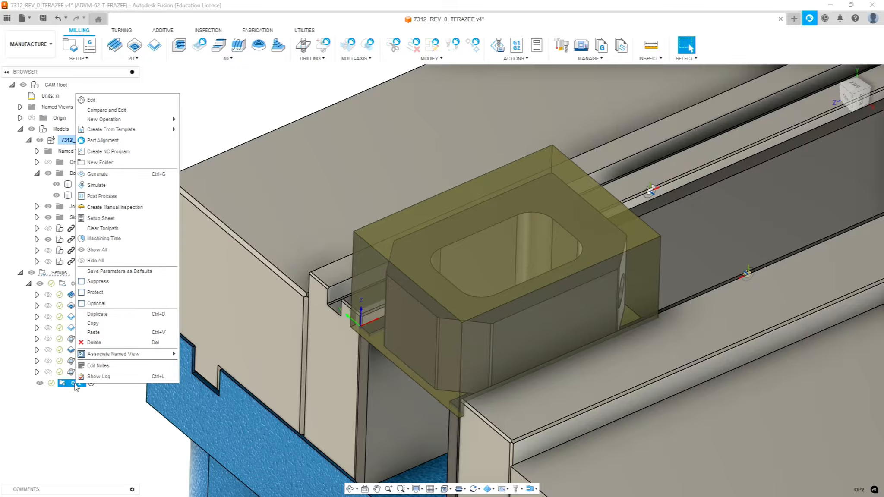
{"action": "left_click", "coordinate": [94, 333]}
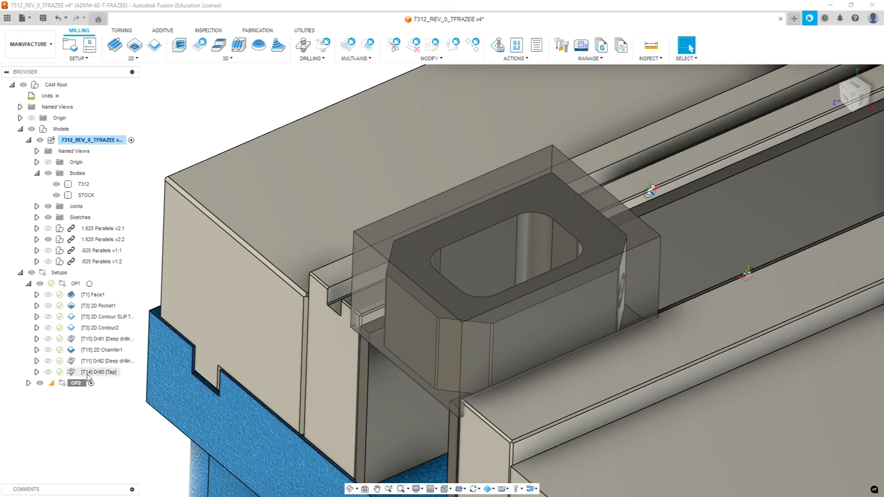
{"action": "left_click", "coordinate": [28, 383]}
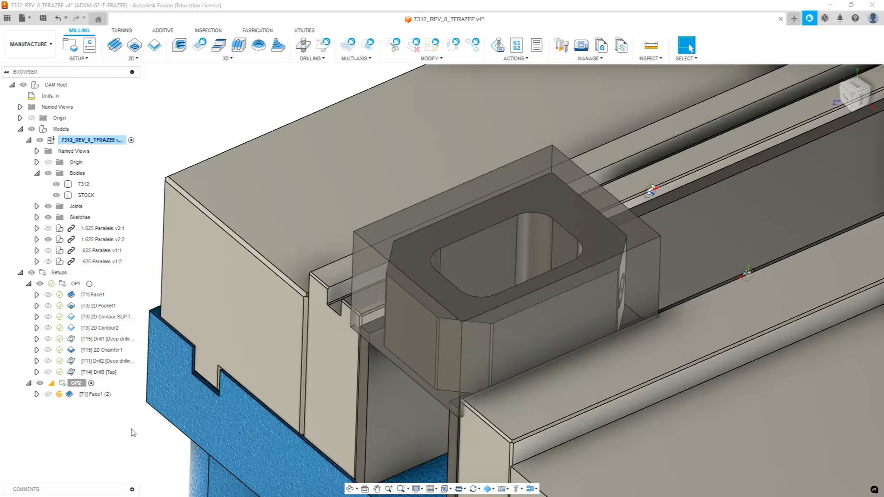
Open the copied Face1 (2) operation for editing and check its tool, stock contour and height settings.
{"action": "left_click", "coordinate": [93, 394]}
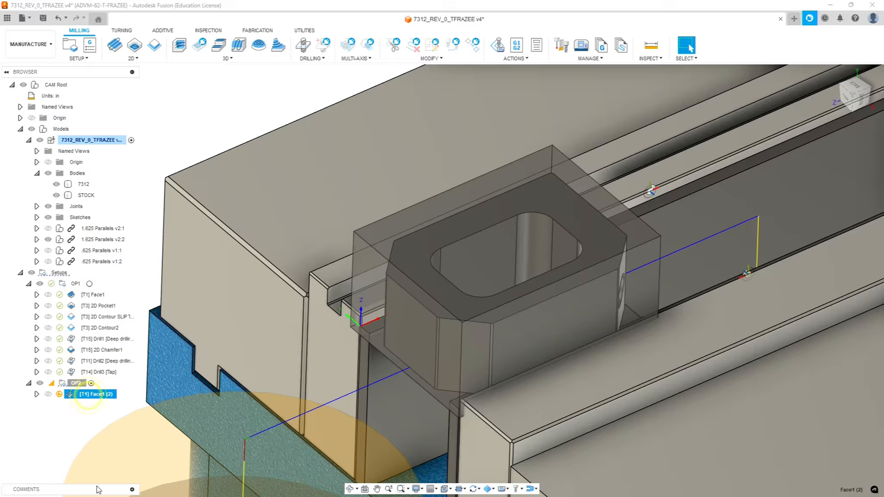
{"action": "right_click", "coordinate": [93, 394]}
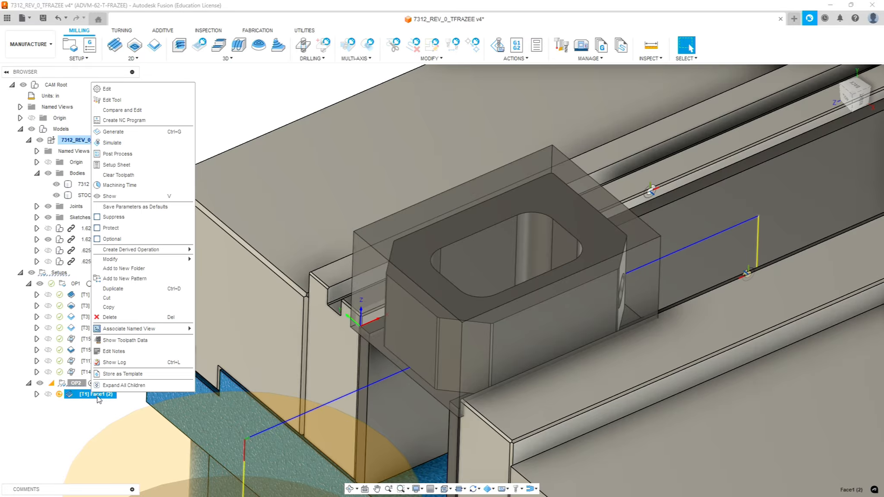
{"action": "left_click", "coordinate": [108, 89]}
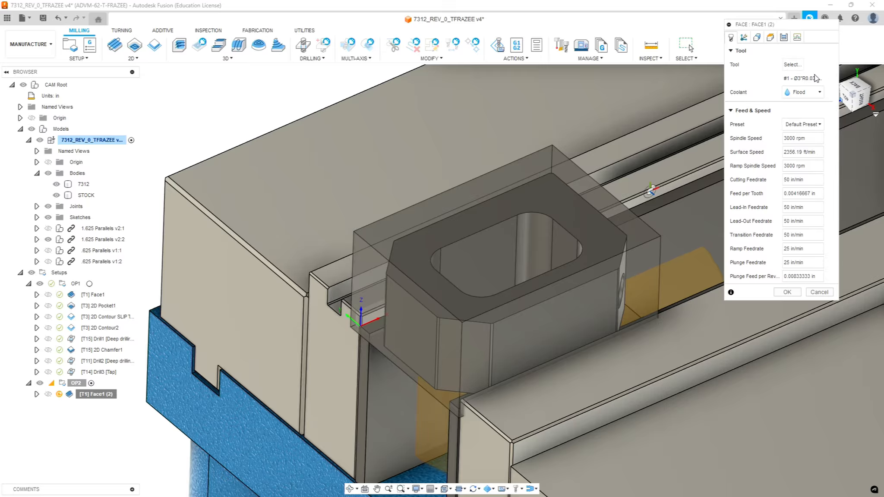
{"action": "left_click", "coordinate": [757, 37]}
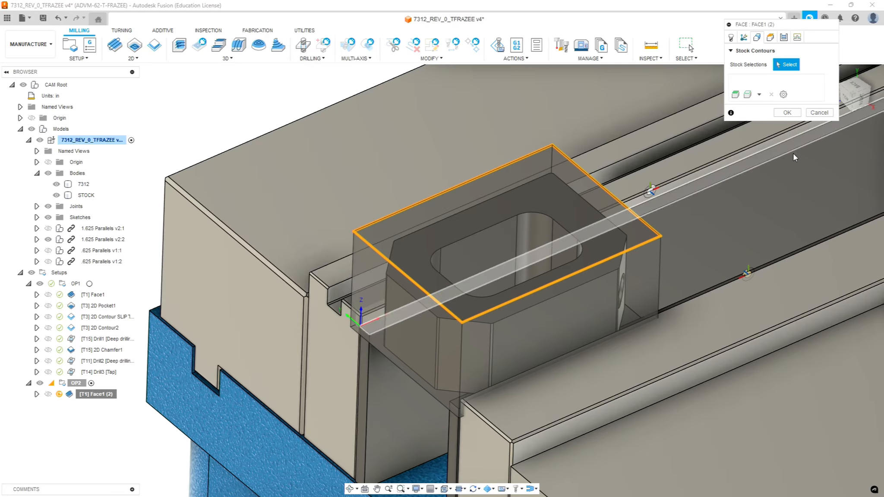
{"action": "left_click", "coordinate": [771, 38]}
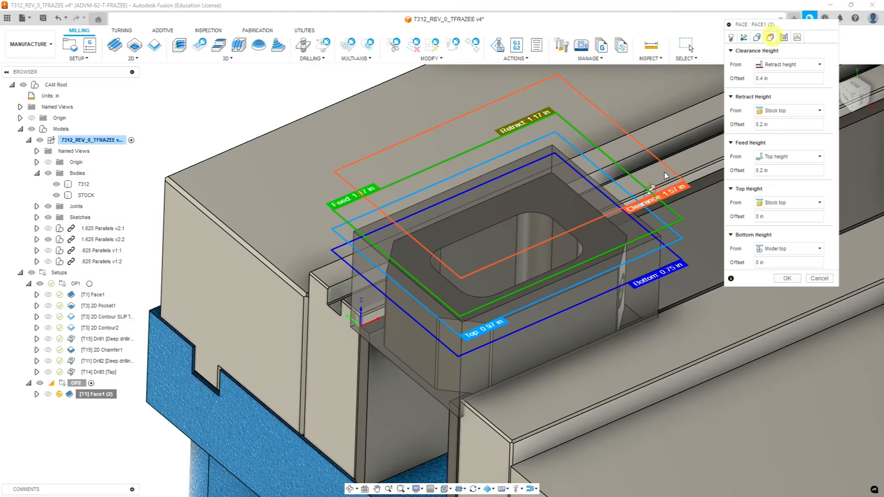
{"action": "left_click", "coordinate": [788, 111]}
{"action": "left_click", "coordinate": [800, 246]}
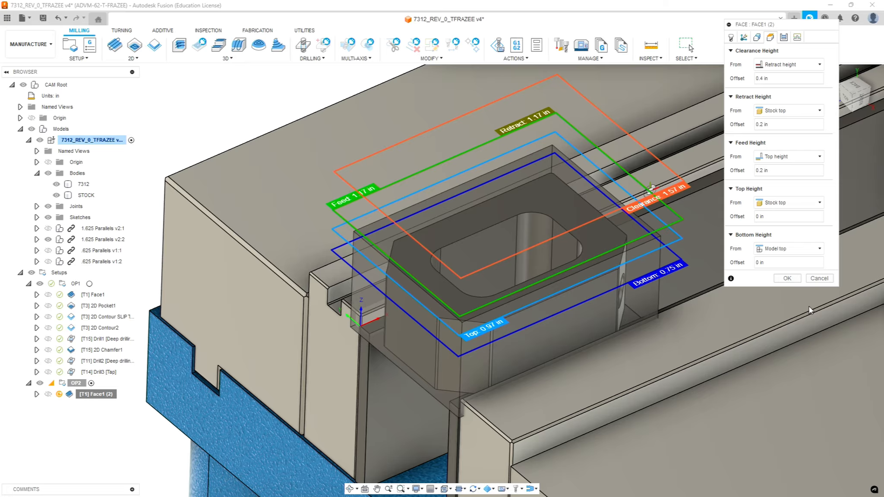
Enable Multiple Depths with Both Sides, Finishing Step and Use Even Stepdowns for the OP2 facing, check the linking settings and accept the operation.
{"action": "left_click", "coordinate": [784, 37]}
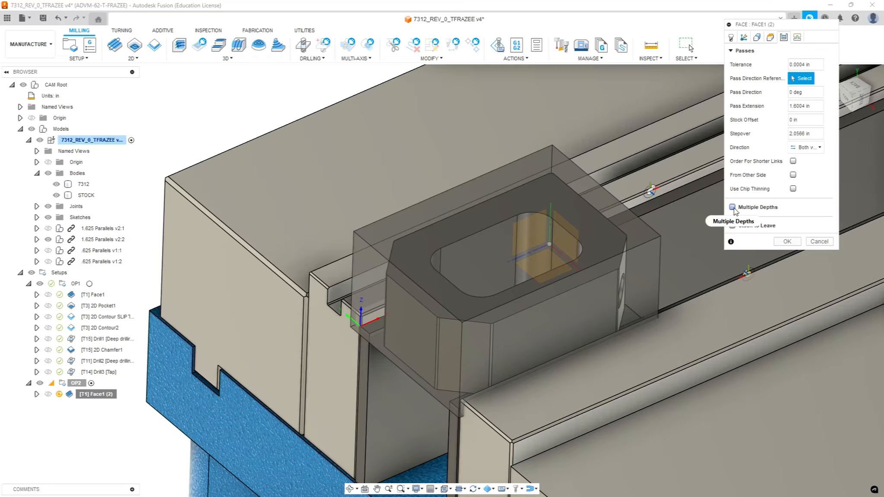
{"action": "left_click", "coordinate": [732, 207]}
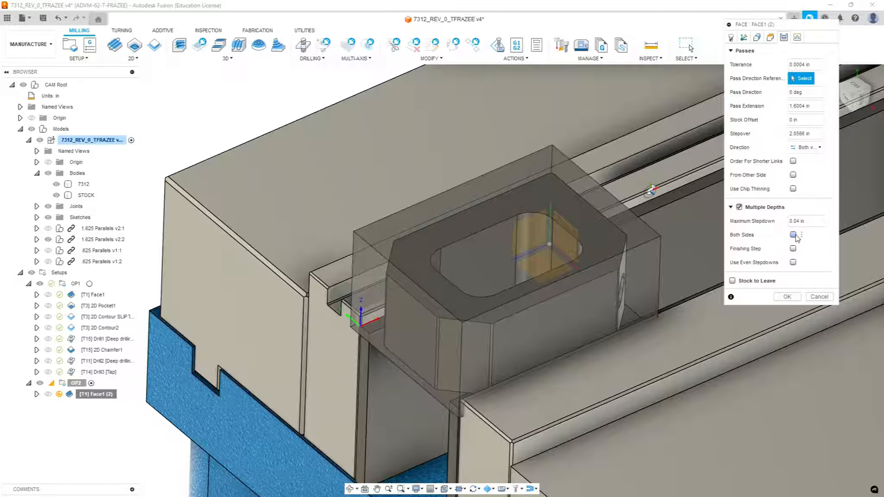
{"action": "left_click", "coordinate": [793, 234]}
{"action": "left_click", "coordinate": [793, 262]}
{"action": "left_click", "coordinate": [794, 248]}
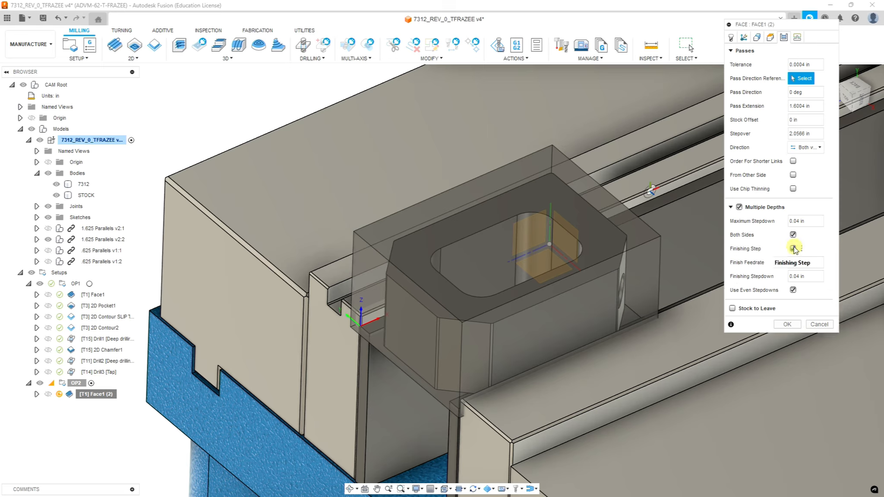
{"action": "left_click", "coordinate": [799, 277]}
{"action": "left_click", "coordinate": [797, 37]}
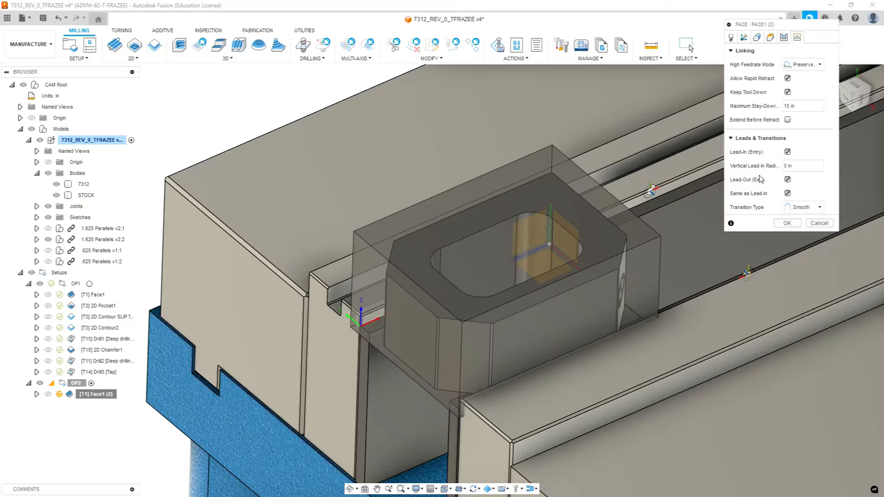
{"action": "left_click", "coordinate": [787, 223]}
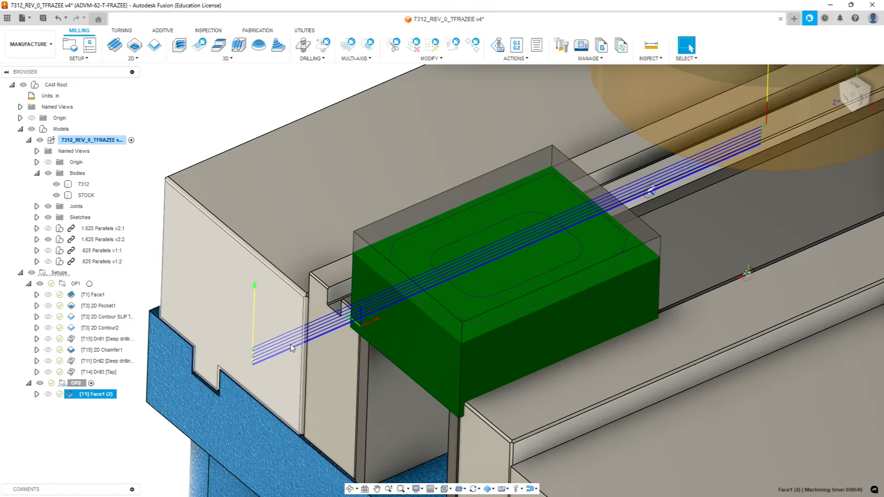
Inspect the OP2 facing toolpath, hide the STOCK body and deselect the operation to expose the finished part.
{"action": "scroll", "coordinate": [429, 343], "scroll_direction": "down", "scroll_amount": 3}
{"action": "mouse_move", "coordinate": [431, 346]}
{"action": "middle_mouse_down", "text": "shift"}
{"action": "mouse_move", "coordinate": [430, 309]}
{"action": "mouse_move", "coordinate": [439, 317]}
{"action": "mouse_move", "coordinate": [436, 347]}
{"action": "middle_mouse_up", "text": "shift"}
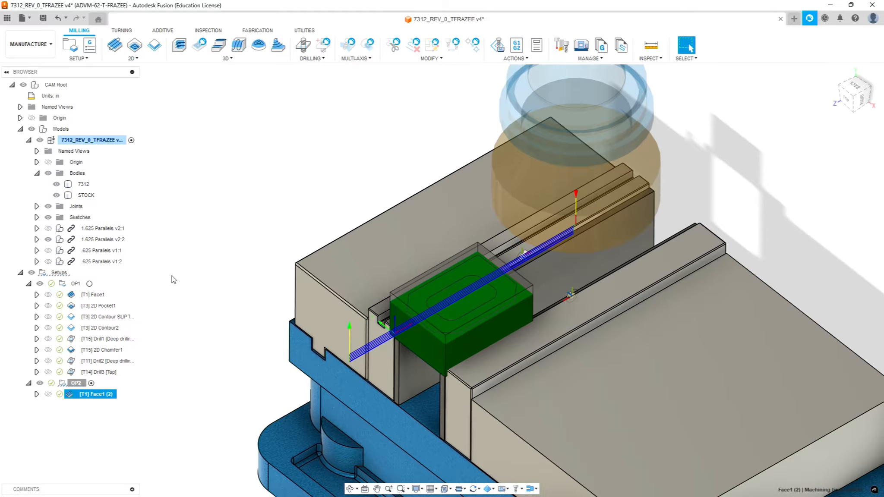
{"action": "left_click", "coordinate": [37, 395]}
{"action": "left_click", "coordinate": [38, 395]}
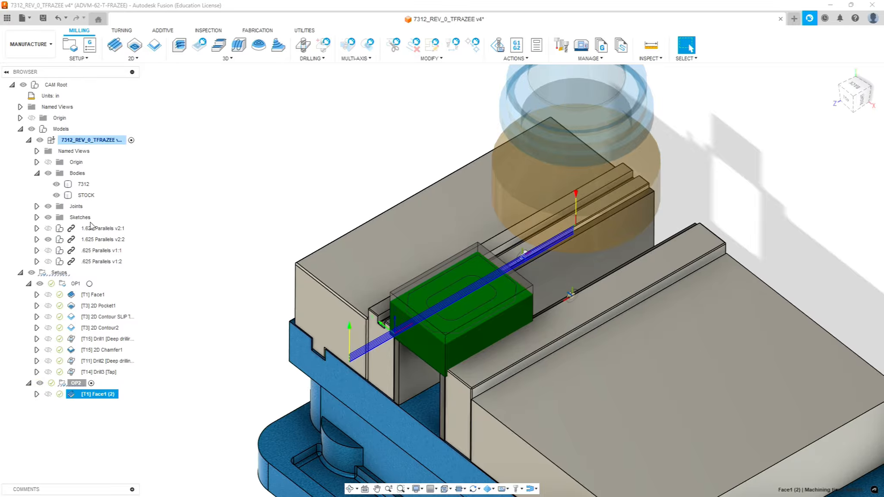
{"action": "left_click", "coordinate": [56, 195]}
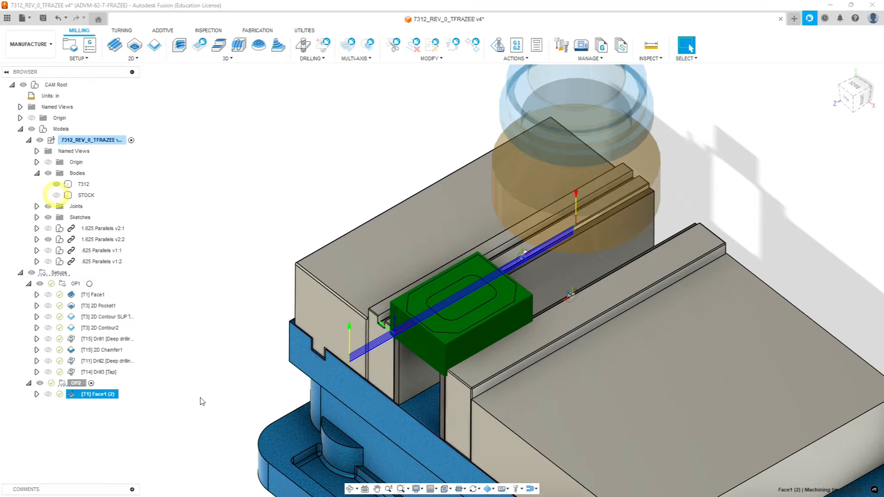
{"action": "left_click", "coordinate": [243, 203]}
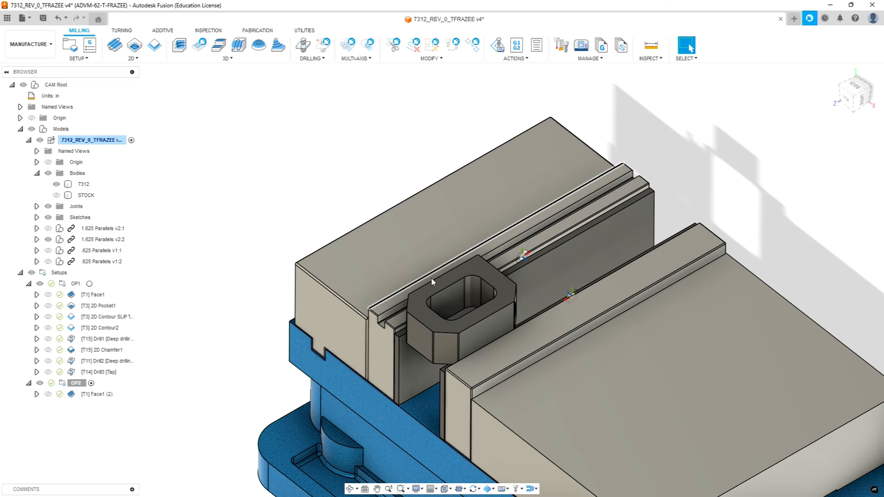
{"action": "scroll", "coordinate": [432, 279], "scroll_direction": "up", "scroll_amount": 6}
{"action": "left_click", "coordinate": [338, 330]}
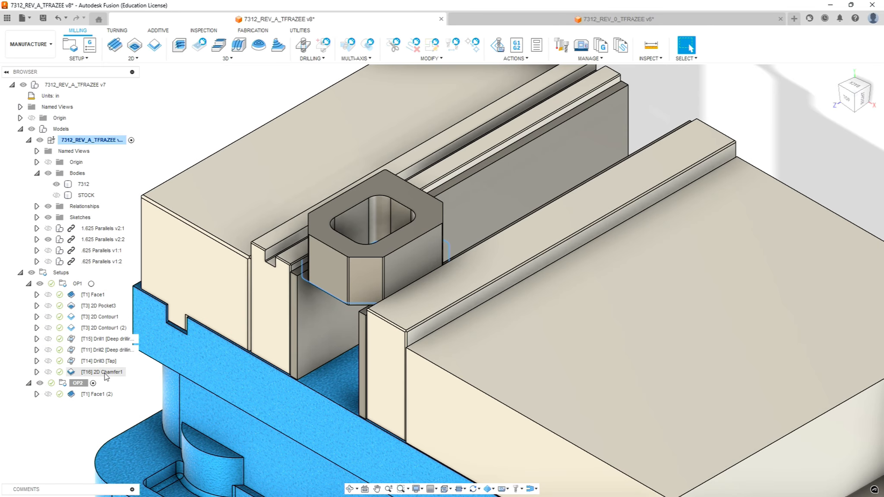
Copy the 2D Chamfer1 operation from OP1 and paste it into the OP2 setup.
{"action": "left_click", "coordinate": [104, 372]}
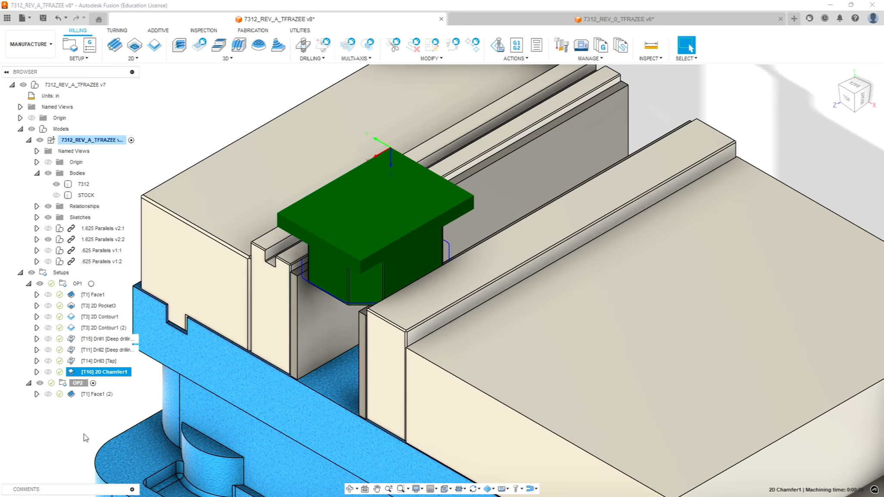
{"action": "right_click", "coordinate": [124, 379]}
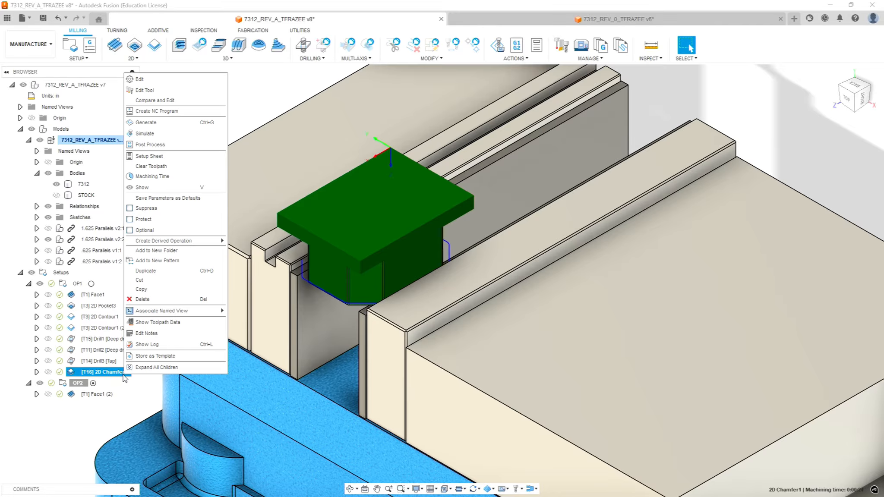
{"action": "left_click", "coordinate": [140, 290]}
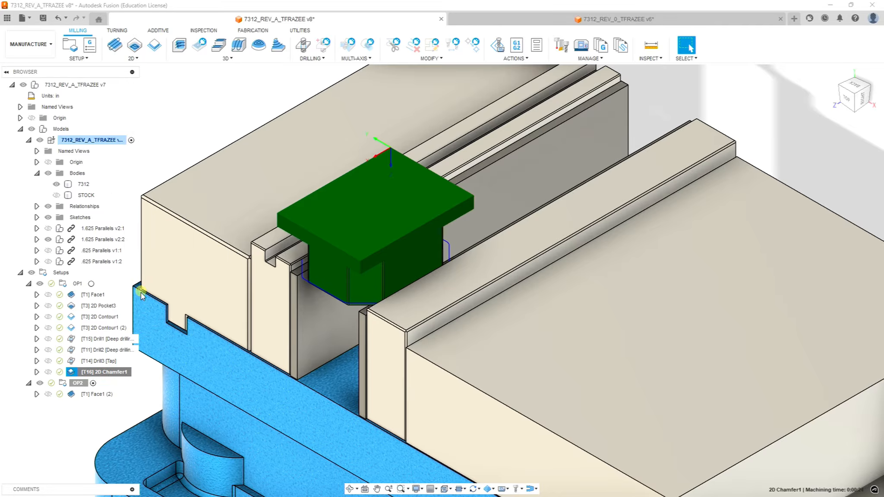
{"action": "left_click", "coordinate": [78, 384]}
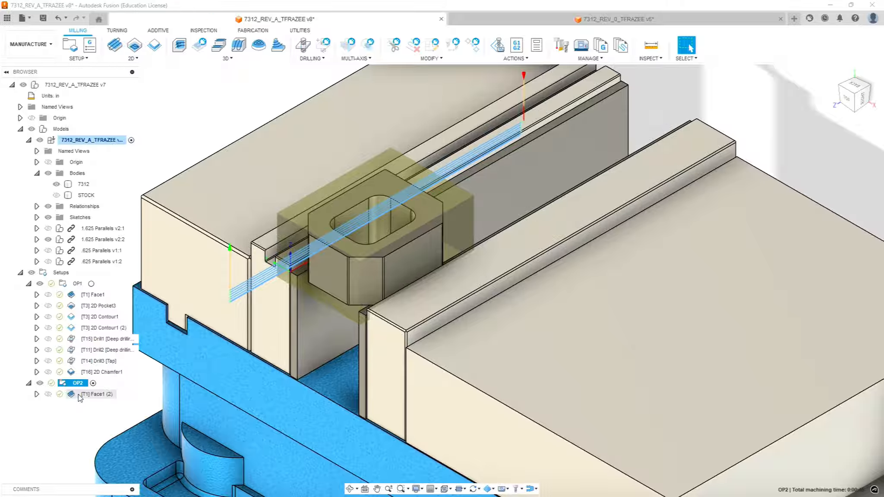
{"action": "right_click", "coordinate": [80, 383]}
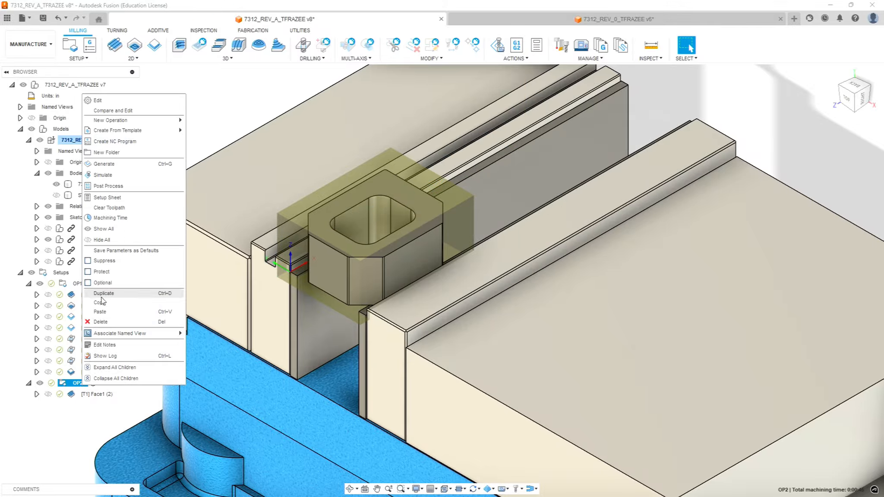
{"action": "left_click", "coordinate": [100, 311]}
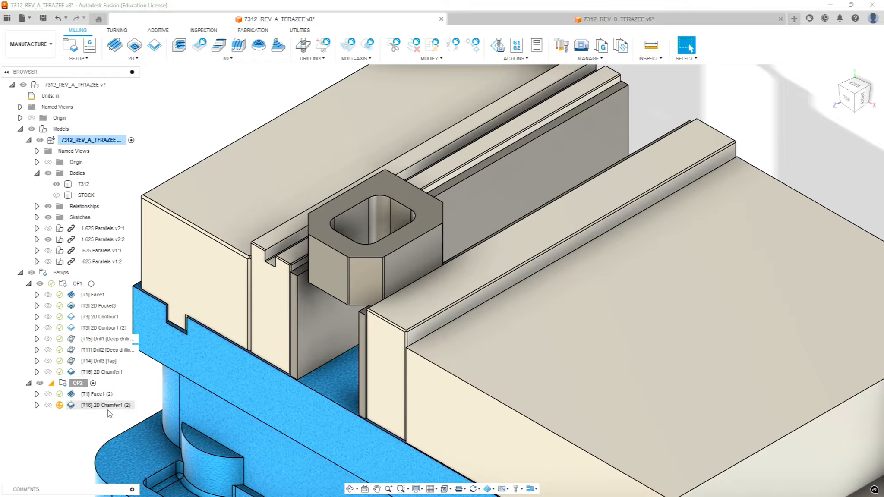
Open the copied 2D Chamfer1 (2) operation for editing and remove both closed contour chains inherited from OP1.
{"action": "left_click", "coordinate": [103, 405]}
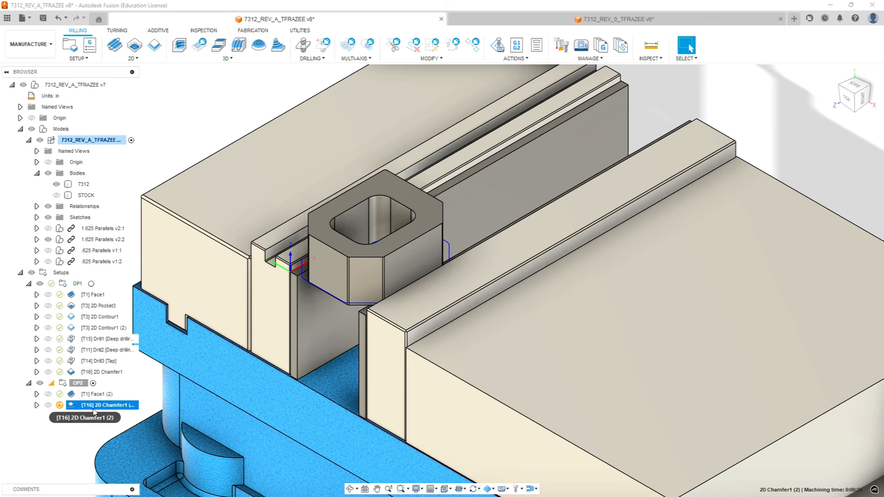
{"action": "right_click", "coordinate": [97, 405]}
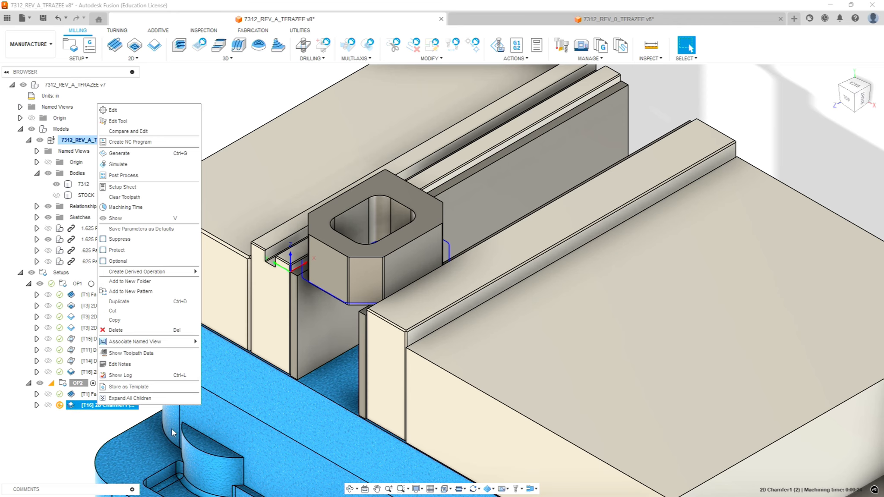
{"action": "left_click", "coordinate": [122, 114]}
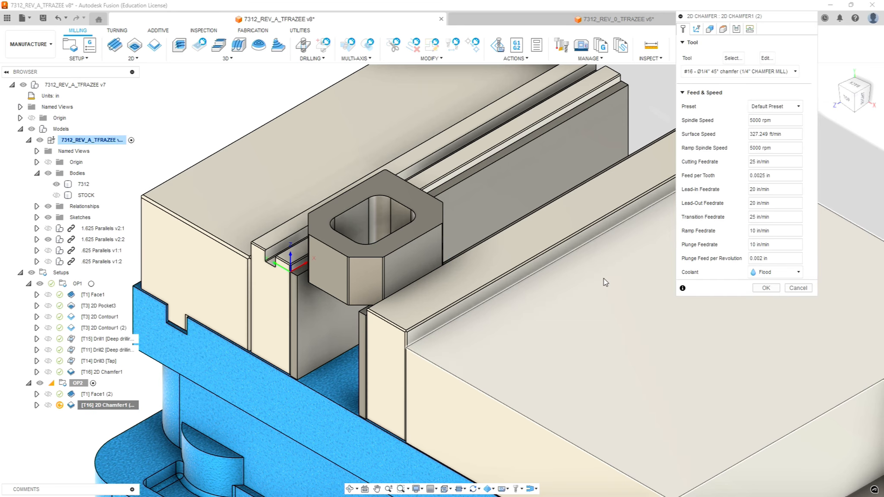
{"action": "left_click", "coordinate": [710, 28]}
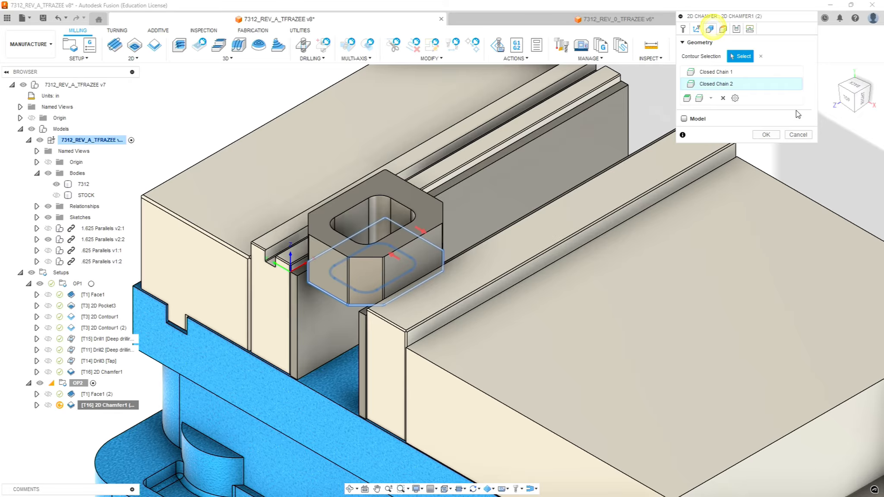
{"action": "left_click", "coordinate": [724, 98]}
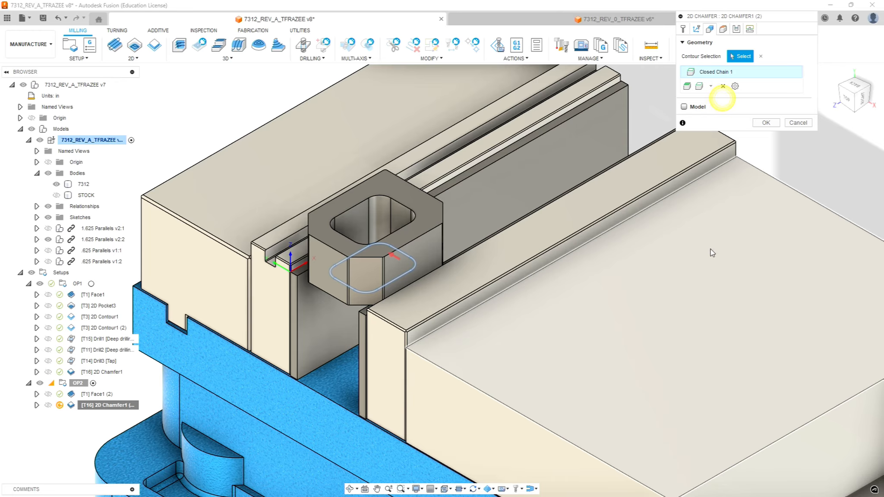
{"action": "left_click", "coordinate": [723, 88]}
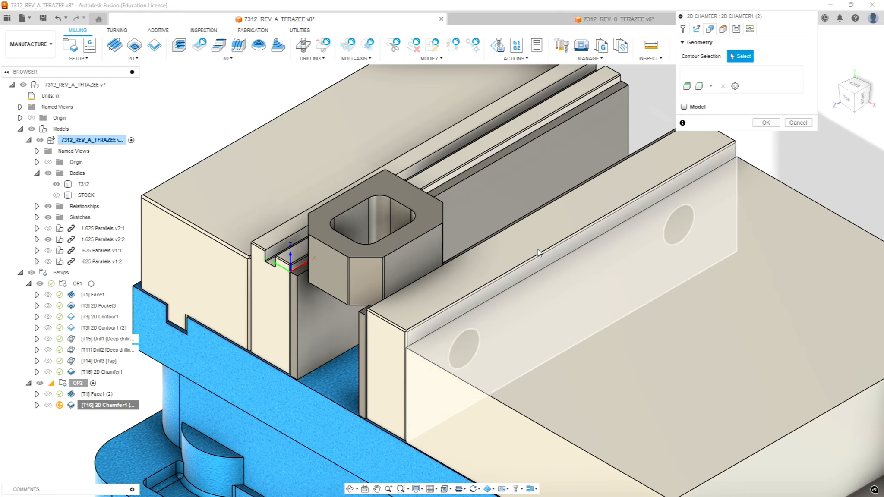
Select the pocket and outer edges of the part's upper face as chamfer contours, check heights, passes and linking, and accept the operation.
{"action": "left_click", "coordinate": [394, 201]}
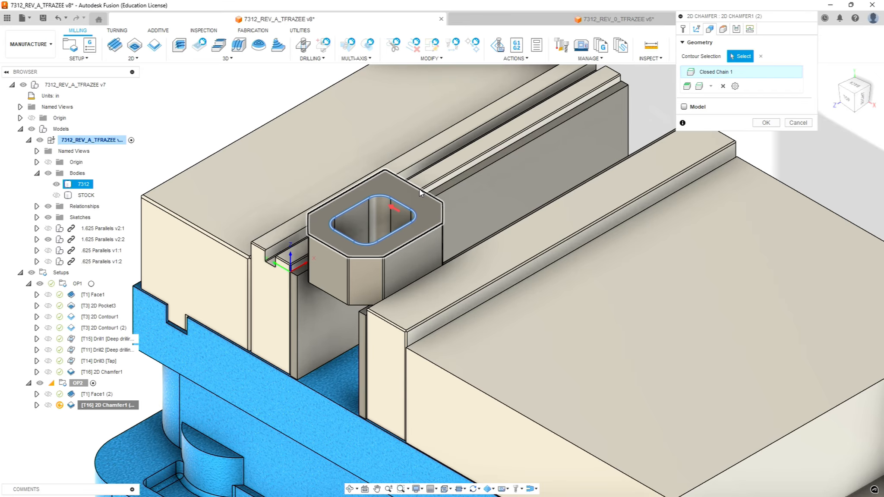
{"action": "left_click", "coordinate": [420, 190]}
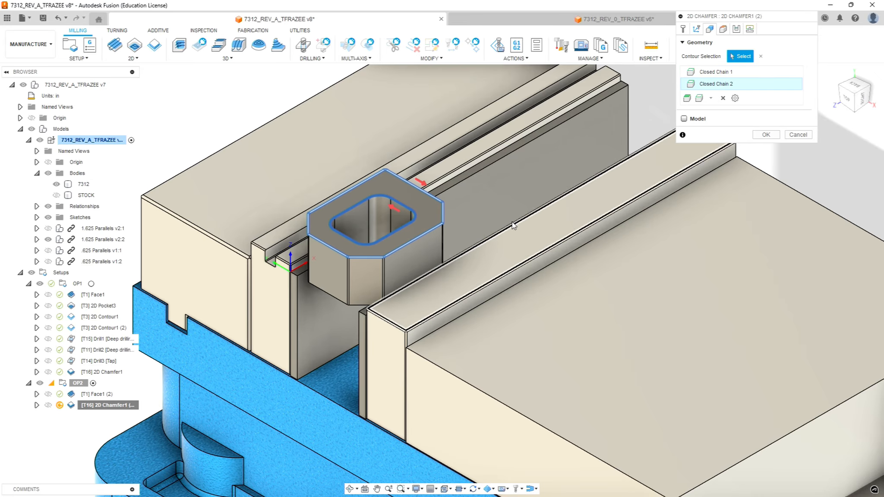
{"action": "left_click", "coordinate": [724, 30]}
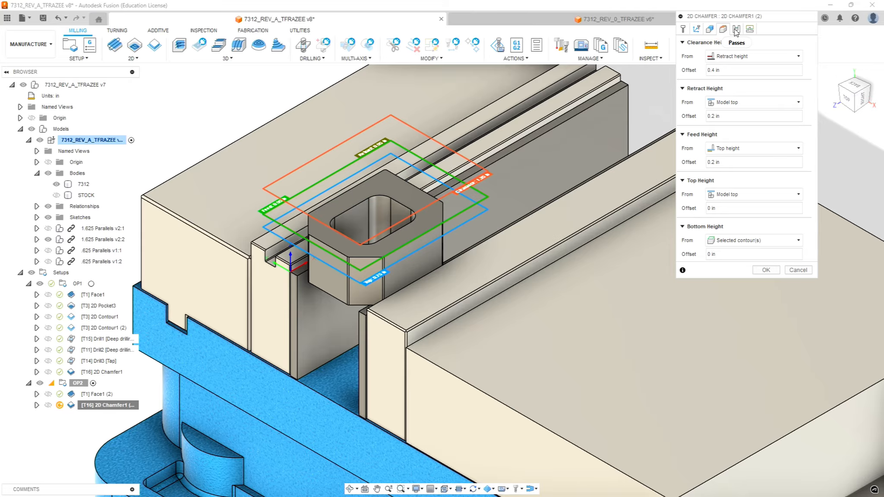
{"action": "left_click", "coordinate": [736, 30]}
{"action": "left_click", "coordinate": [750, 30]}
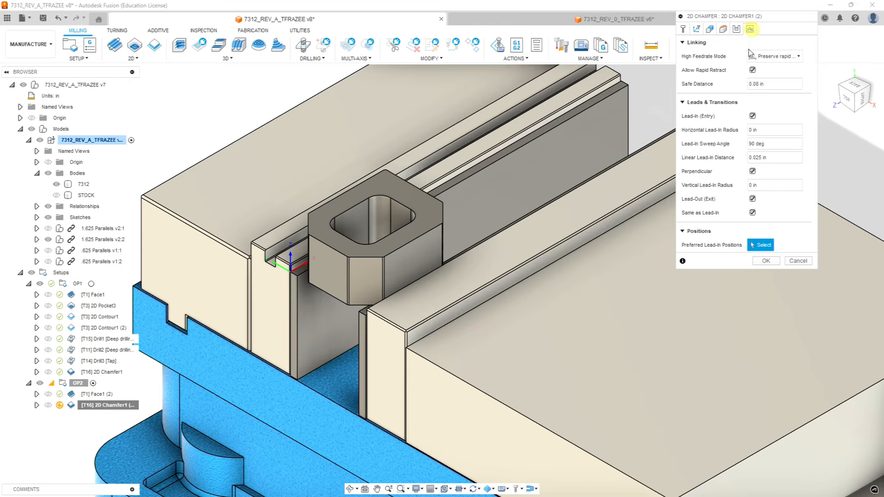
{"action": "left_click", "coordinate": [766, 260]}
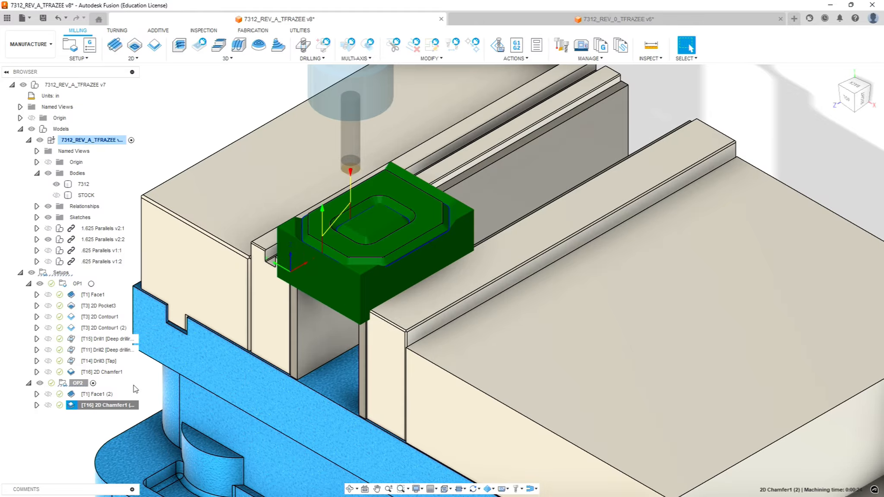
Review the OP2 setup's facing and 2D chamfer toolpaths one after the other.
{"action": "left_click", "coordinate": [79, 384]}
{"action": "left_click", "coordinate": [79, 393]}
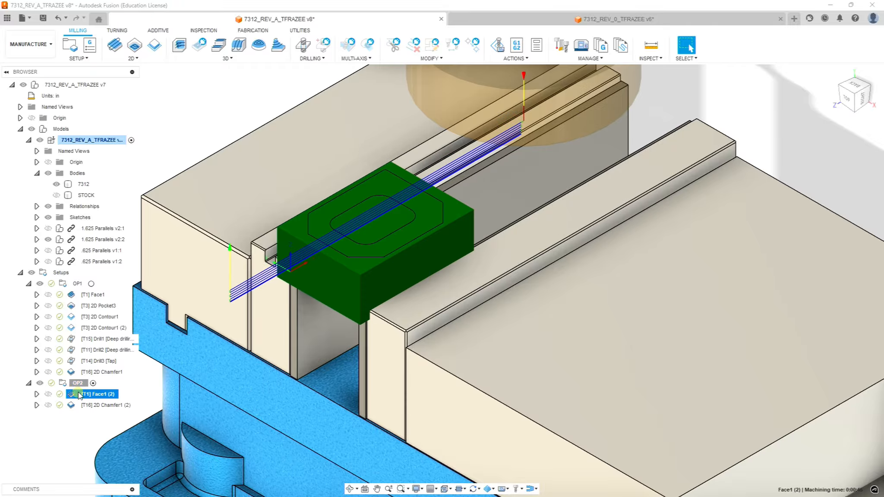
{"action": "left_click", "coordinate": [101, 405]}
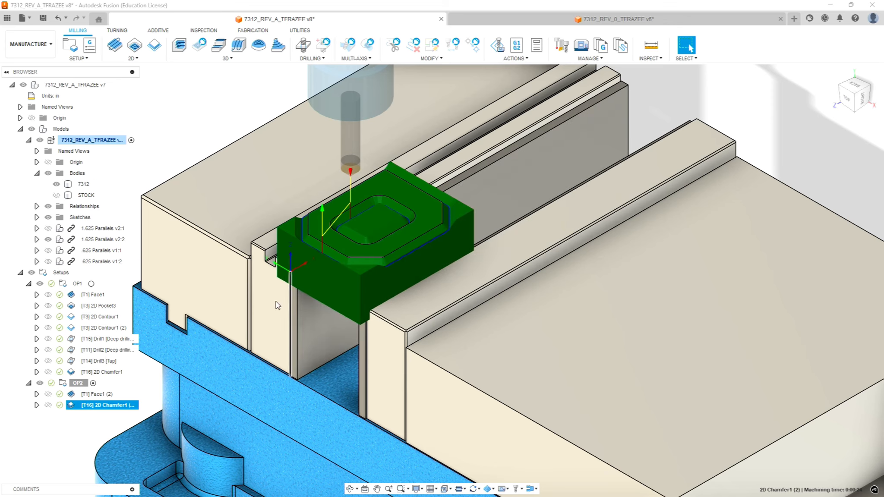
{"action": "left_click", "coordinate": [98, 394]}
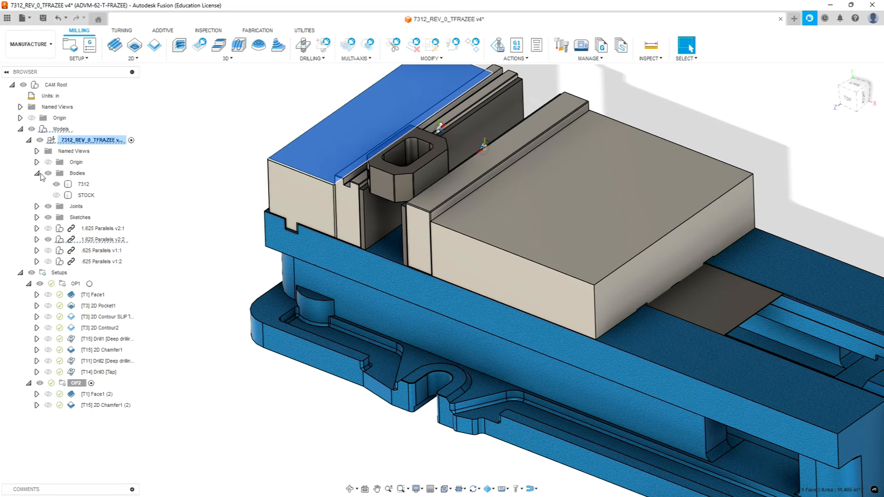
In the 7312_REV_0_TFRAZEE document, hide the 1.625 Parallels v2:2 component and show .625 Parallels v1:1.
{"action": "left_click", "coordinate": [51, 240]}
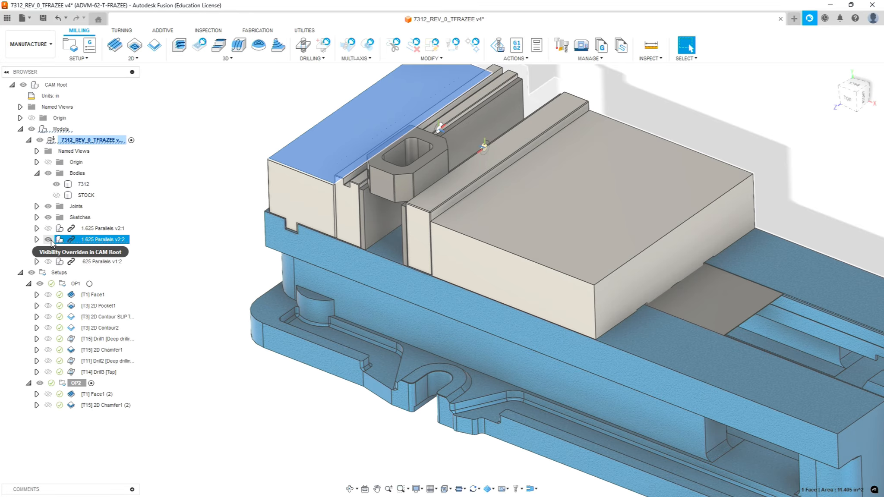
{"action": "left_click", "coordinate": [48, 239]}
{"action": "left_click", "coordinate": [48, 251]}
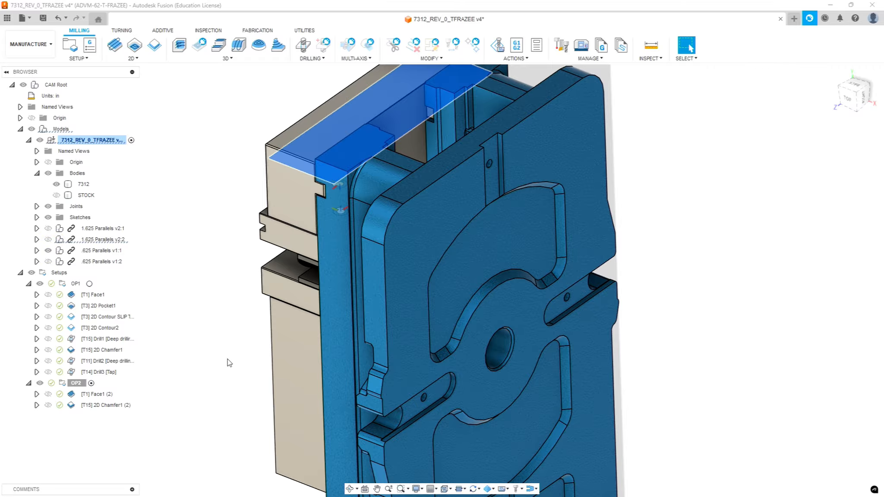
Examine the reoriented part in the vise, including its upward side with the hole and its support on the parallels.
{"action": "middle_click_drag", "start_coordinate": [224, 377], "coordinate": [352, 289], "text": "shift"}
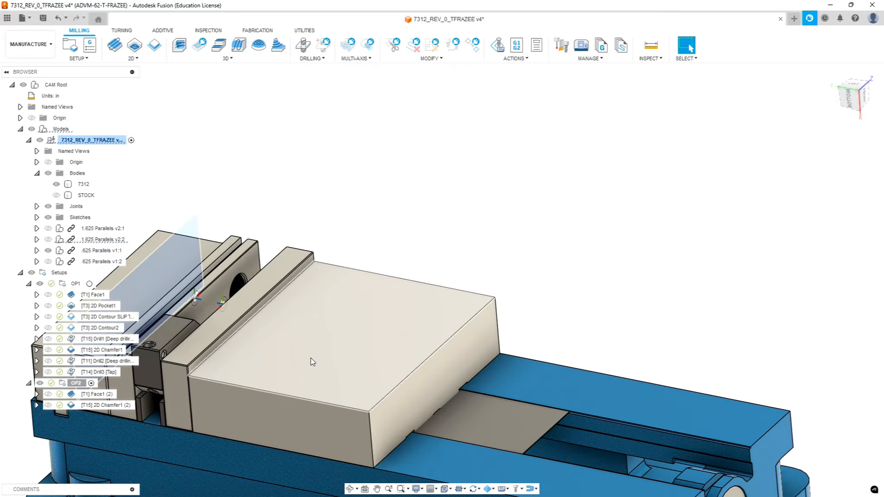
{"action": "scroll", "coordinate": [310, 361], "scroll_direction": "down", "scroll_amount": 5}
{"action": "scroll", "coordinate": [157, 403], "scroll_direction": "up", "scroll_amount": 3}
{"action": "scroll", "coordinate": [204, 376], "scroll_direction": "up", "scroll_amount": 5}
{"action": "mouse_move", "coordinate": [257, 386]}
{"action": "middle_mouse_down", "text": "shift"}
{"action": "mouse_move", "coordinate": [253, 361]}
{"action": "mouse_move", "coordinate": [243, 390]}
{"action": "middle_mouse_up", "text": "shift"}
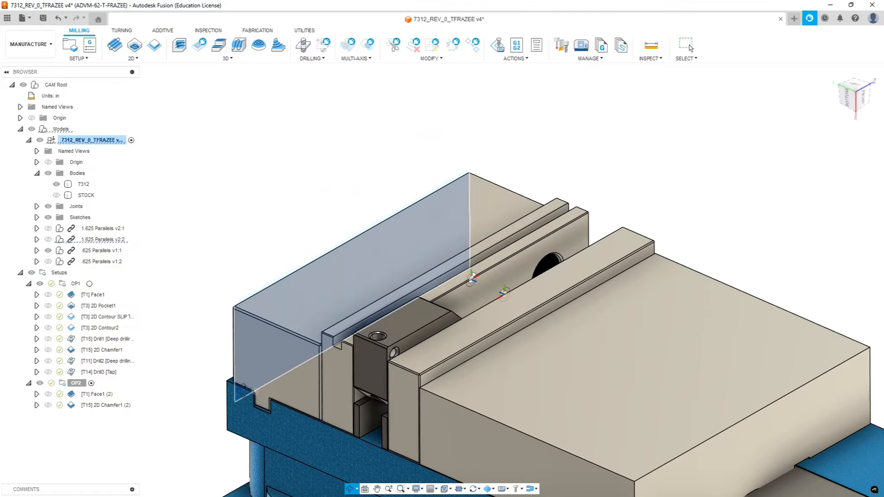
{"action": "scroll", "coordinate": [395, 357], "scroll_direction": "up", "scroll_amount": 5}
{"action": "scroll", "coordinate": [237, 382], "scroll_direction": "down", "scroll_amount": 5}
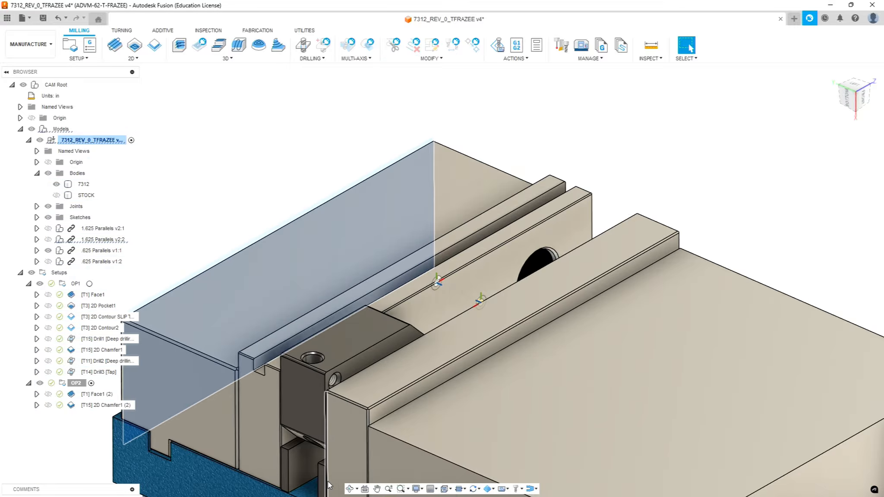
{"action": "scroll", "coordinate": [302, 357], "scroll_direction": "up", "scroll_amount": 5}
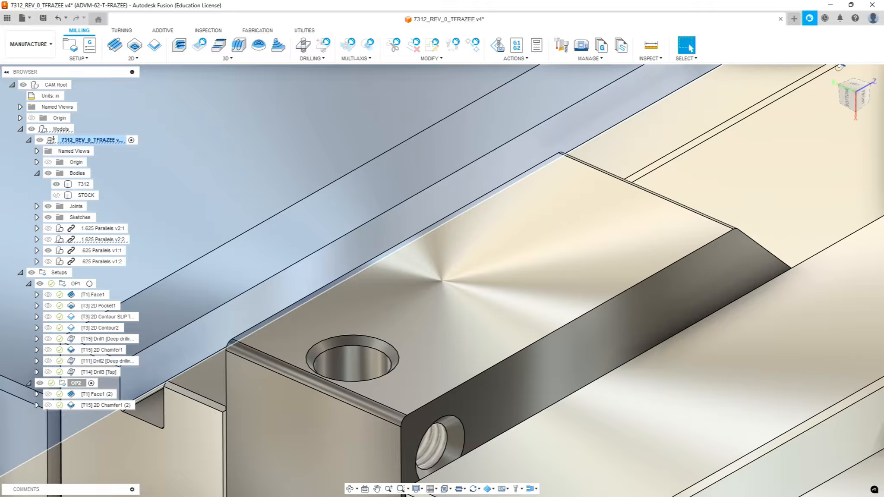
{"action": "key", "text": "alt+Tab"}
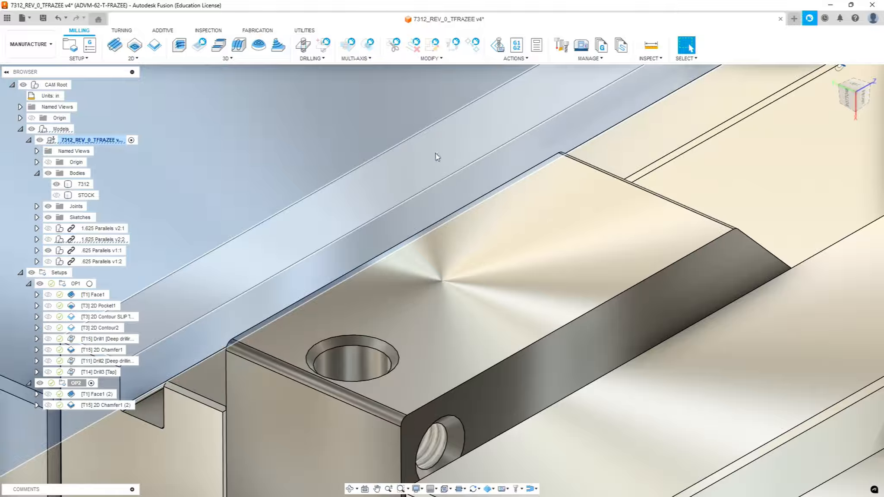
{"action": "scroll", "coordinate": [471, 205], "scroll_direction": "up", "scroll_amount": 5}
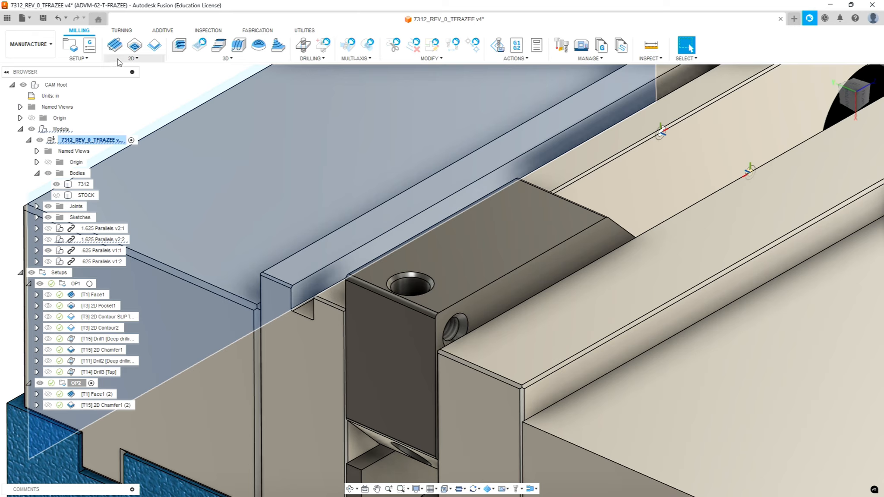
Create a new milling setup and define its stock from solid using the 7312 body.
{"action": "left_click", "coordinate": [77, 58]}
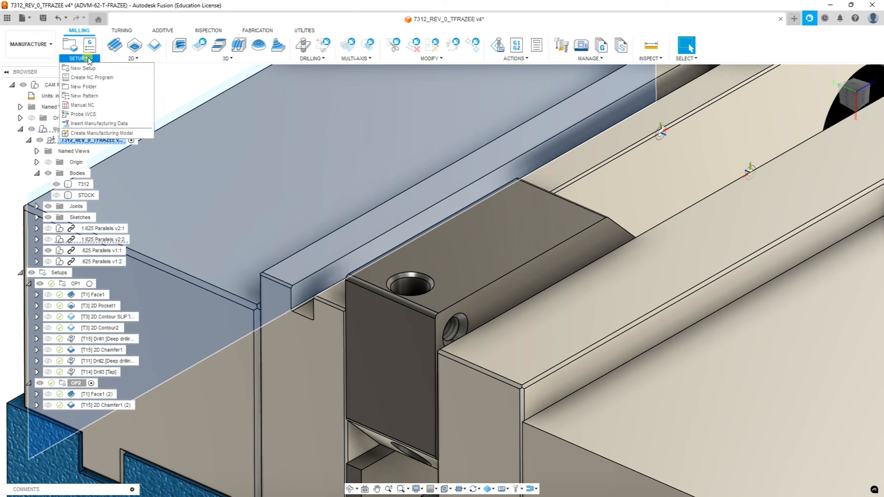
{"action": "left_click", "coordinate": [82, 68]}
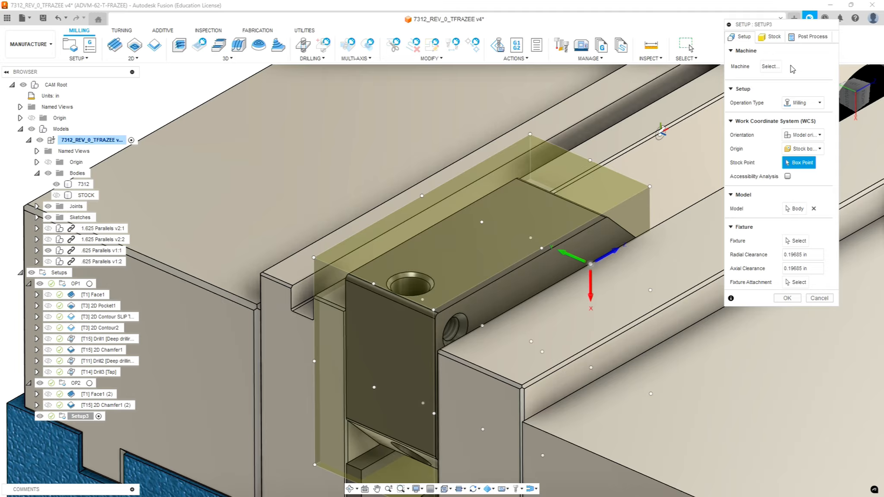
{"action": "left_click", "coordinate": [772, 37]}
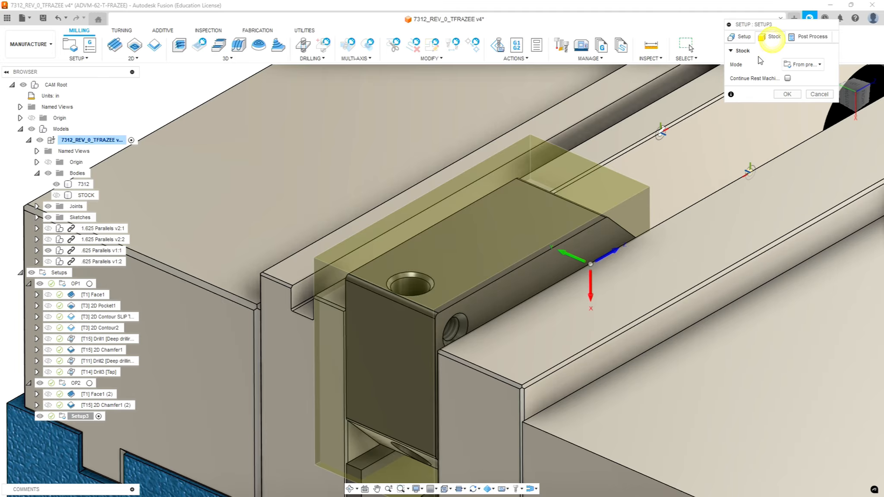
{"action": "left_click", "coordinate": [820, 66]}
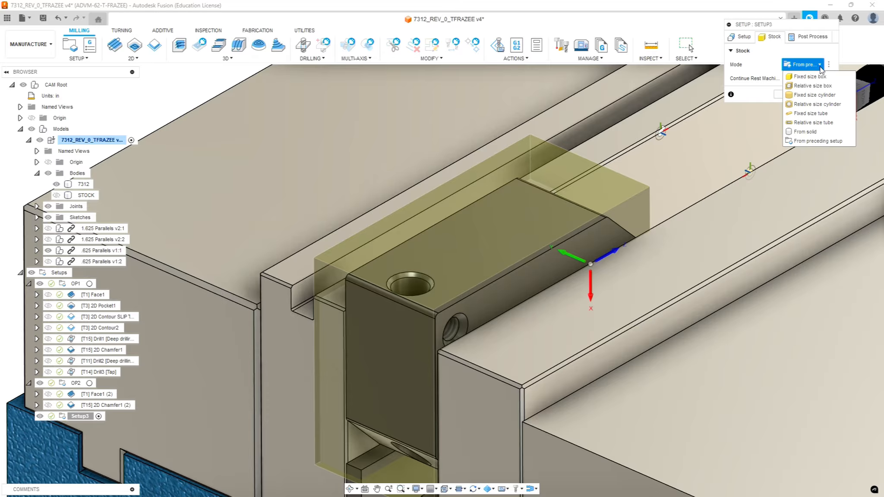
{"action": "left_click", "coordinate": [802, 131]}
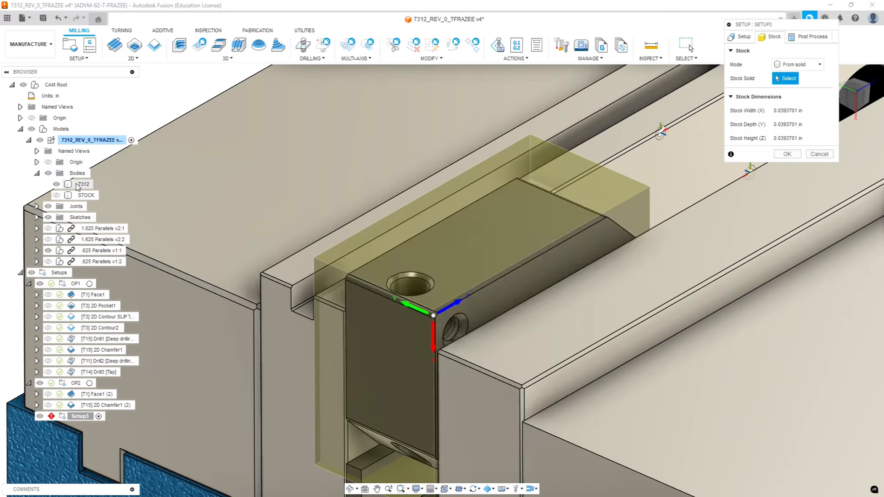
{"action": "left_click", "coordinate": [80, 185]}
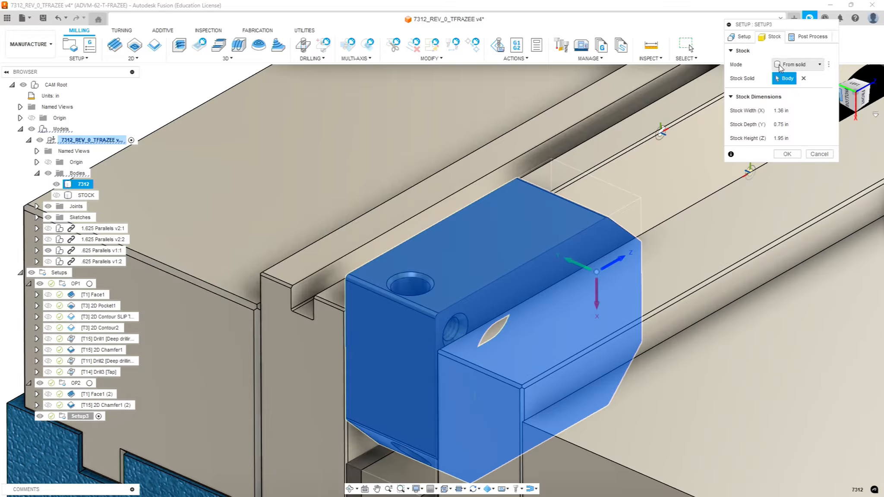
Clear and reselect the 7312 body as the new setup's model.
{"action": "left_click", "coordinate": [741, 36]}
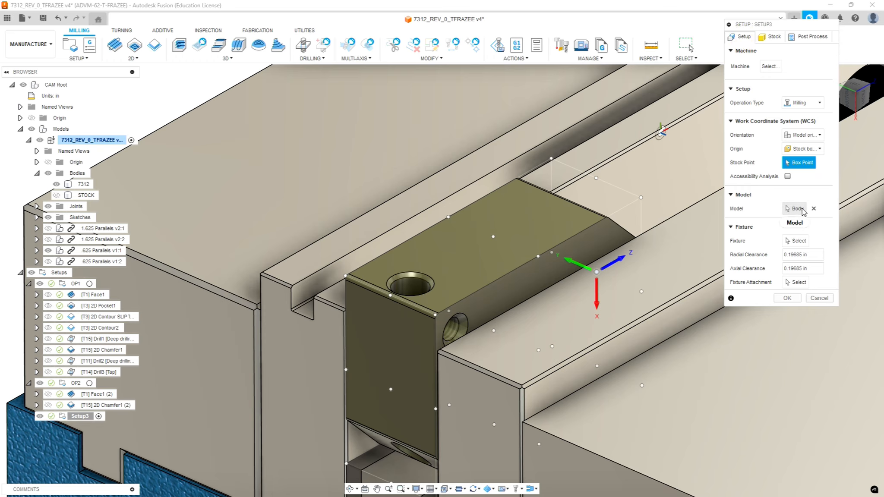
{"action": "left_click", "coordinate": [796, 208]}
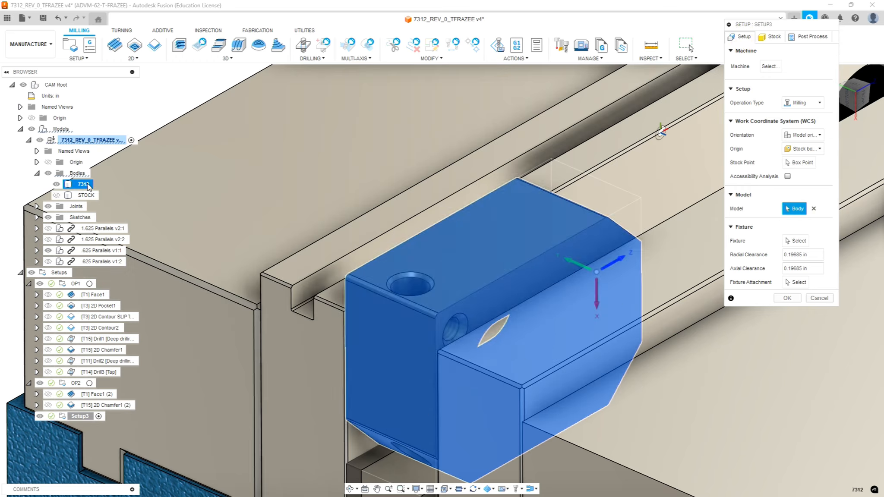
{"action": "left_click", "coordinate": [88, 185]}
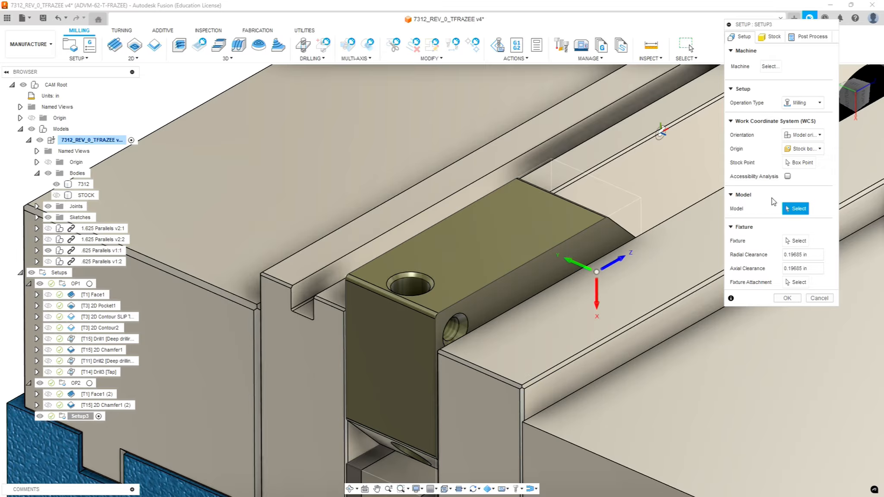
{"action": "left_click", "coordinate": [791, 208]}
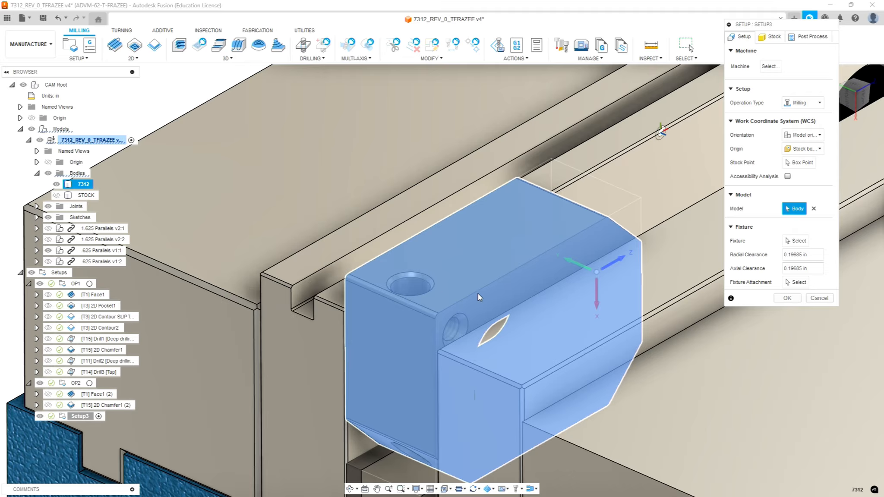
{"action": "scroll", "coordinate": [469, 285], "scroll_direction": "down", "scroll_amount": 5}
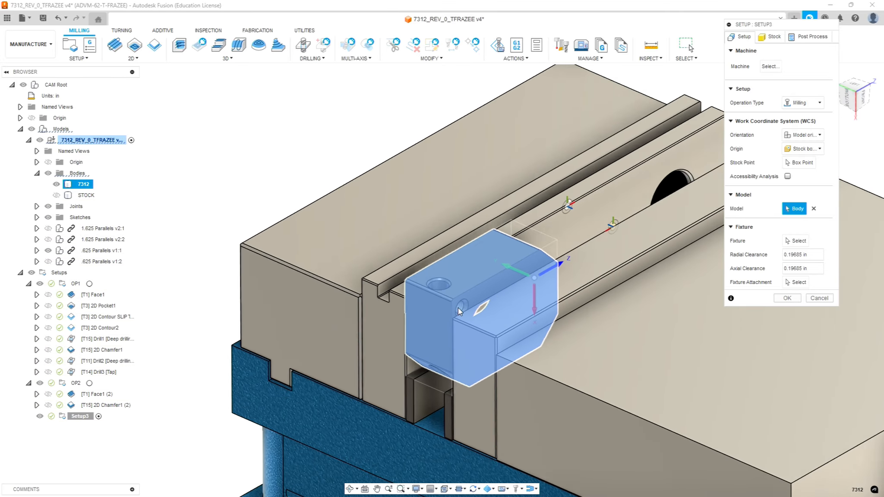
{"action": "scroll", "coordinate": [455, 315], "scroll_direction": "up", "scroll_amount": 2}
{"action": "scroll", "coordinate": [454, 323], "scroll_direction": "up", "scroll_amount": 3}
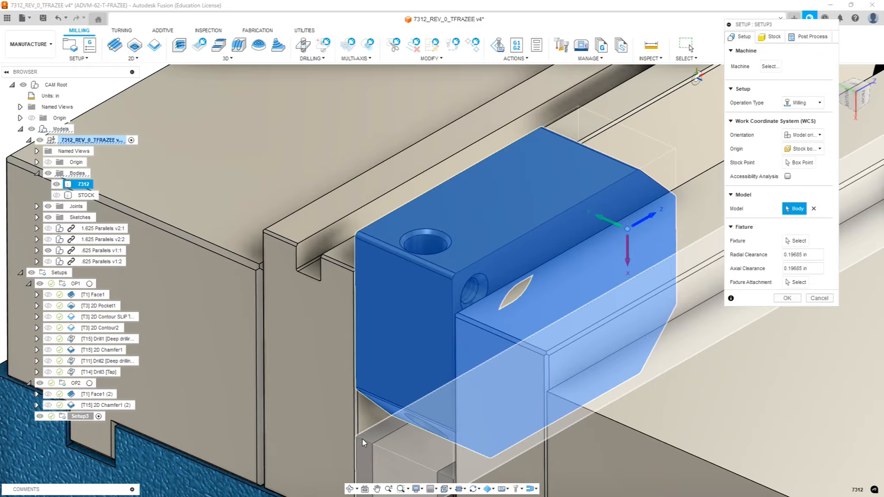
{"action": "scroll", "coordinate": [362, 439], "scroll_direction": "down", "scroll_amount": 5}
{"action": "scroll", "coordinate": [368, 450], "scroll_direction": "up", "scroll_amount": 3}
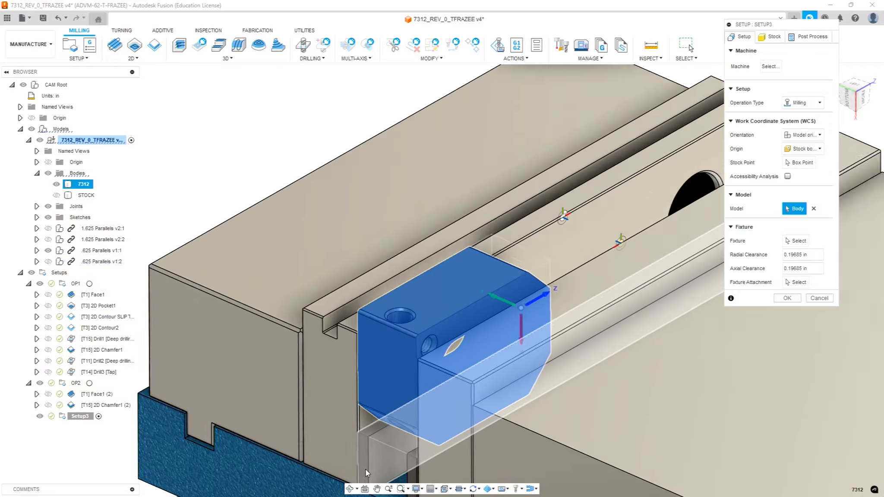
Orient the new setup's WCS by Z axis/plane and X axis, using the part's top face for Z and its long top edge for X.
{"action": "scroll", "coordinate": [366, 466], "scroll_direction": "up", "scroll_amount": 3}
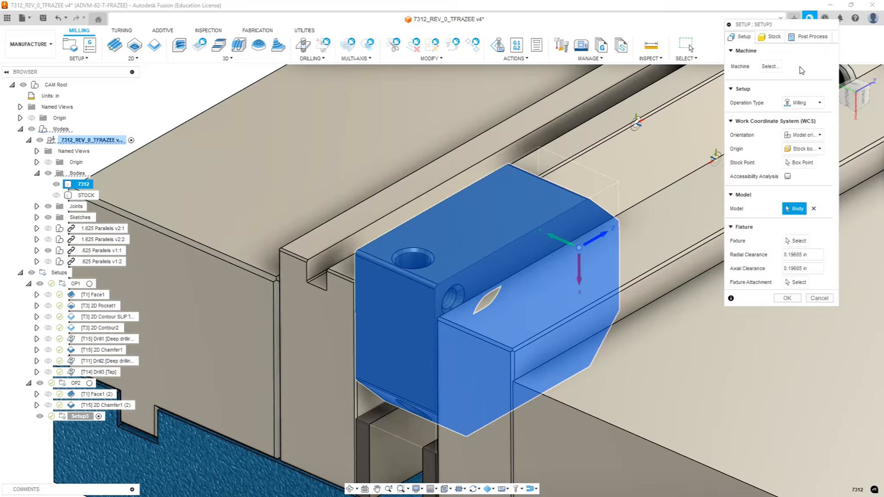
{"action": "left_click", "coordinate": [804, 134]}
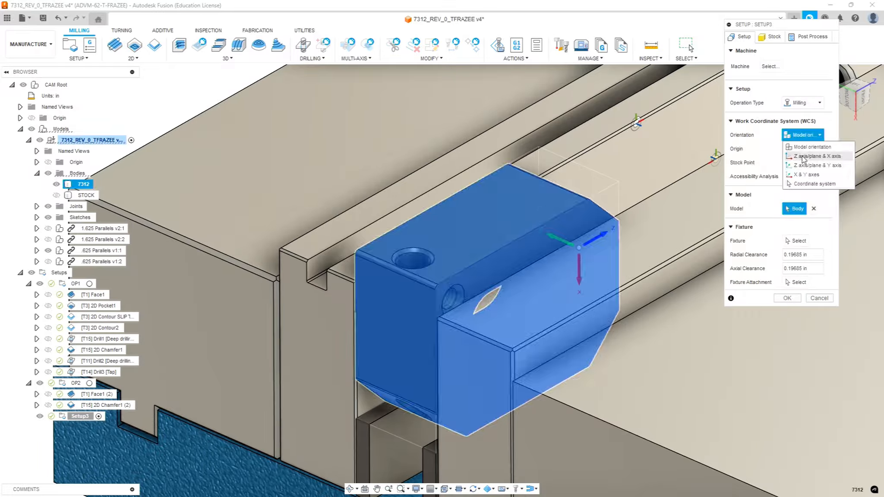
{"action": "left_click", "coordinate": [802, 157]}
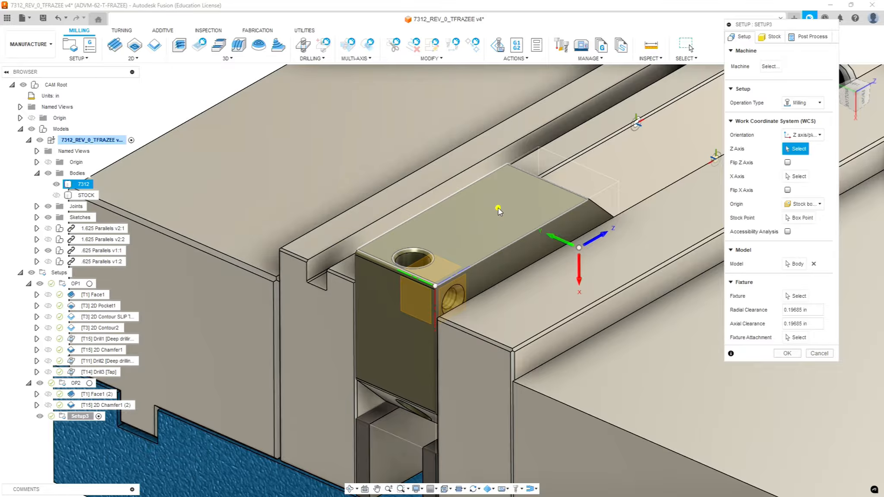
{"action": "left_click", "coordinate": [498, 209]}
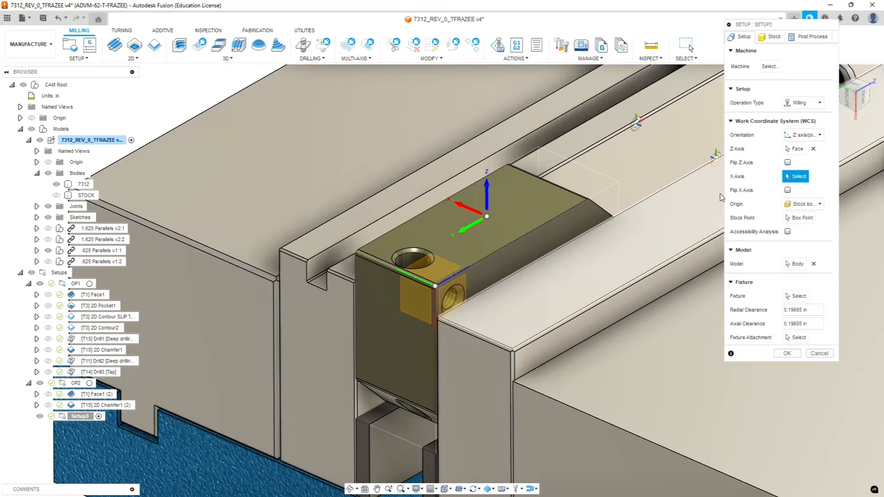
{"action": "left_click", "coordinate": [510, 243]}
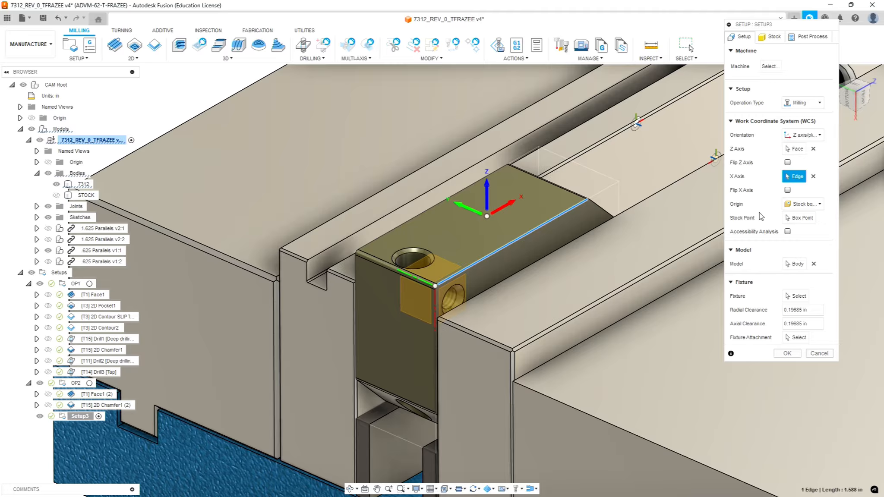
Set the WCS origin to a model box point at the part's lower outer corner beside the vise jaw.
{"action": "left_click", "coordinate": [819, 204]}
{"action": "left_click", "coordinate": [811, 235]}
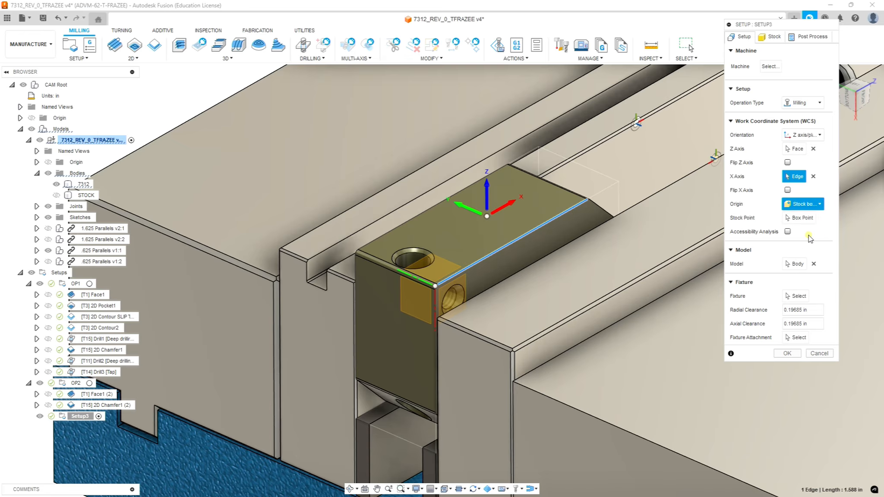
{"action": "left_click", "coordinate": [355, 419]}
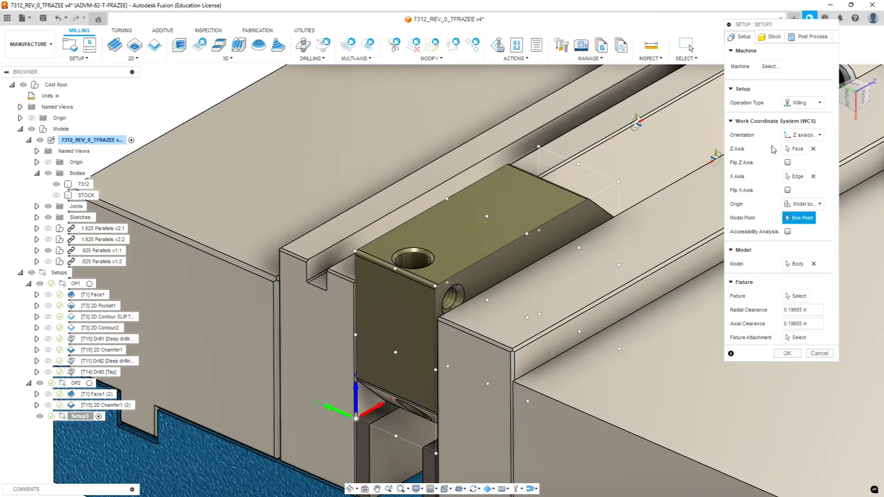
Set the setup's program number to 73123, program comment to OP3 and WCS offset to 1, and accept the setup.
{"action": "left_click", "coordinate": [812, 37]}
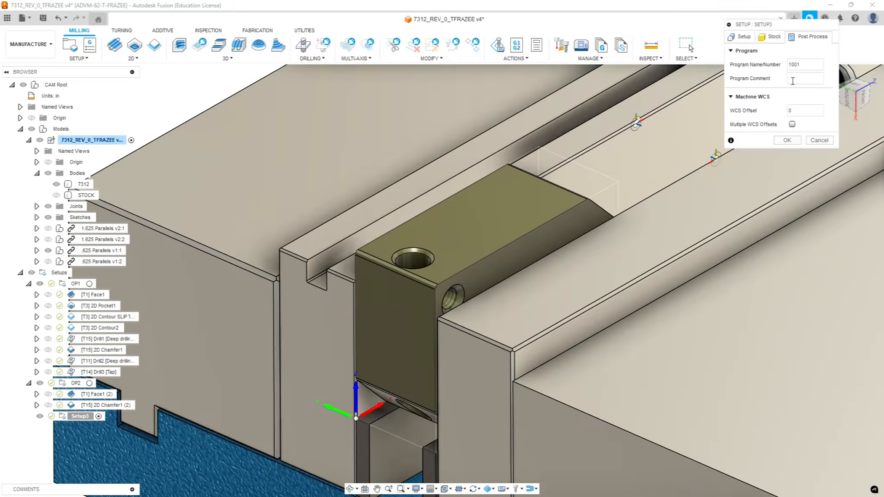
{"action": "double_click", "coordinate": [810, 64]}
{"action": "type", "text": "73123"}
{"action": "type", "text": "op"}
{"action": "key", "text": "BackSpace"}
{"action": "key", "text": "BackSpace"}
{"action": "type", "text": "OP3"}
{"action": "key", "text": "Tab"}
{"action": "type", "text": "1"}
{"action": "left_click", "coordinate": [787, 140]}
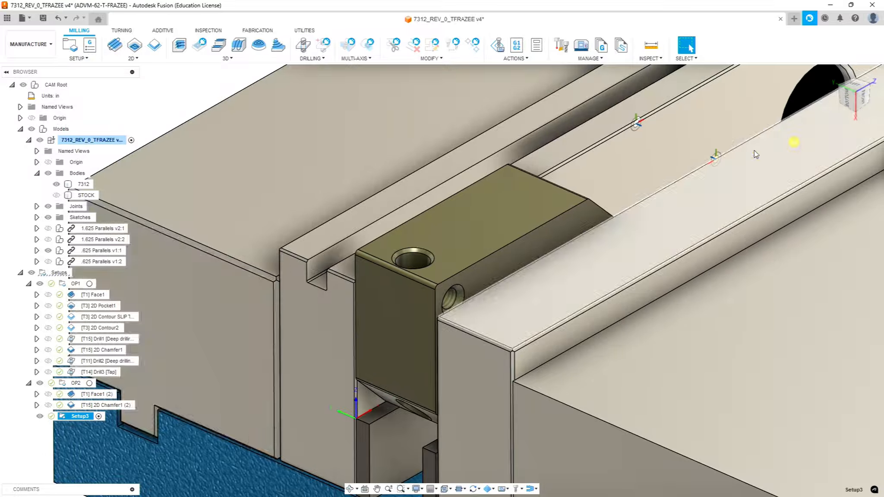
Rename the new milling setup as OP3.
{"action": "left_click", "coordinate": [85, 417]}
{"action": "left_click", "coordinate": [86, 417]}
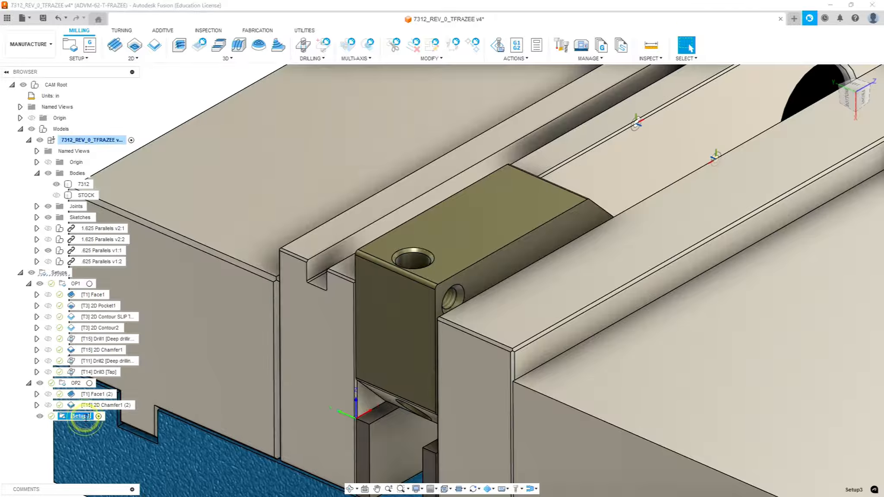
{"action": "key", "text": "BackSpace"}
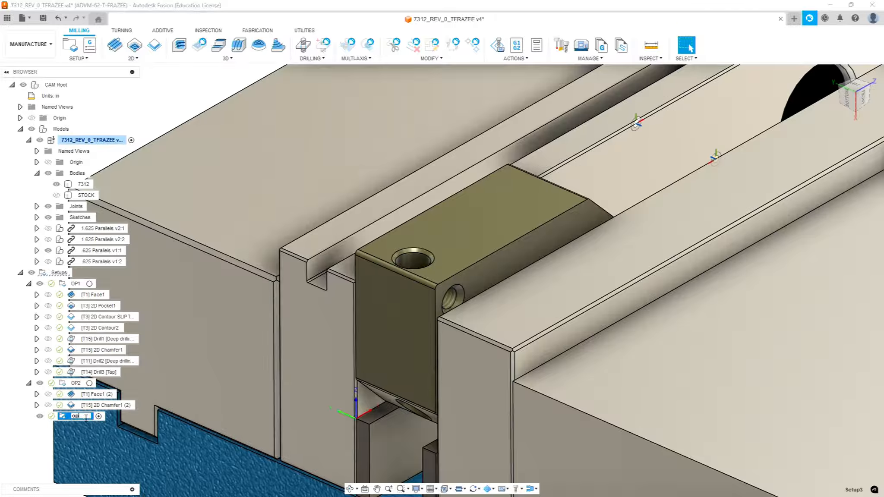
{"action": "type", "text": "OP3"}
{"action": "left_click", "coordinate": [242, 372]}
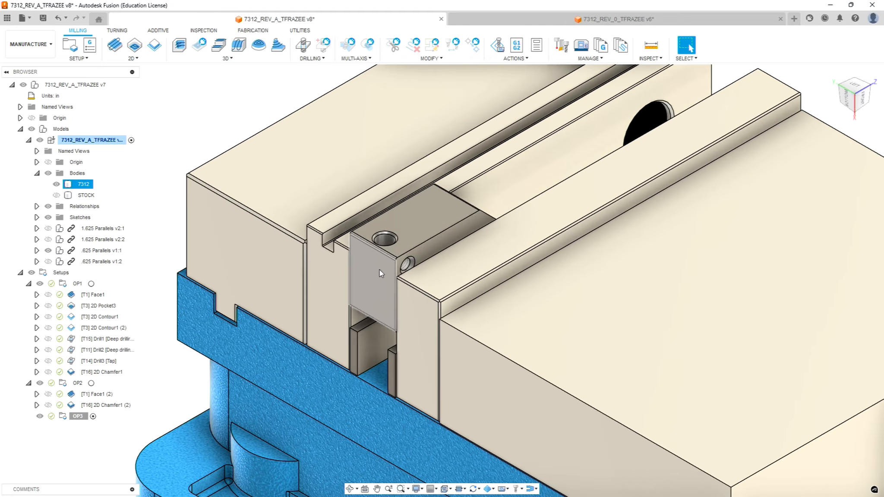
In the 7312_REV_A_TFRAZEE document, start a Drill operation under OP3 with tool 15, the 3/8" spot drill, from Sierra_VF1_aluminum_2026_Rev 0.
{"action": "scroll", "coordinate": [379, 270], "scroll_direction": "up", "scroll_amount": 4}
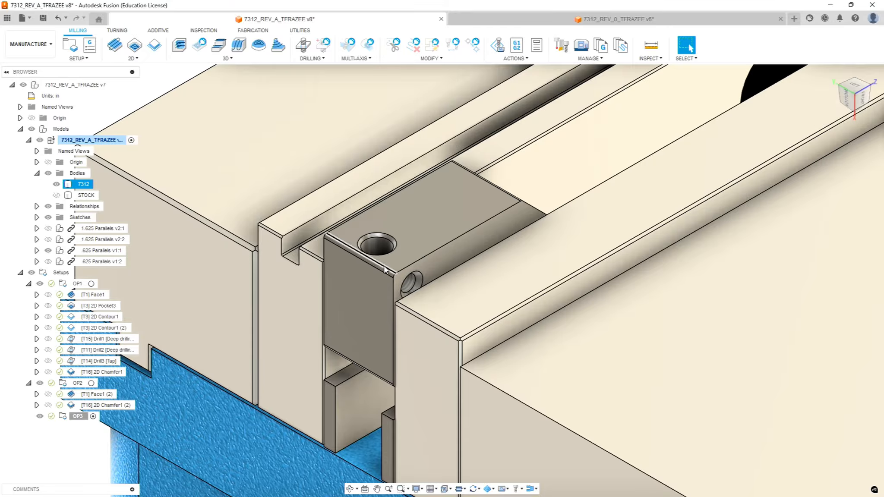
{"action": "scroll", "coordinate": [408, 252], "scroll_direction": "down", "scroll_amount": 2}
{"action": "scroll", "coordinate": [411, 245], "scroll_direction": "up", "scroll_amount": 5}
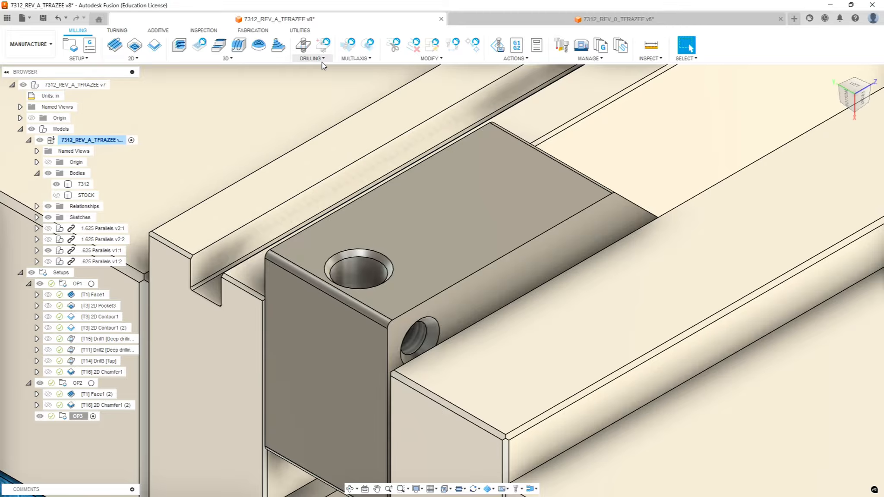
{"action": "left_click", "coordinate": [304, 45]}
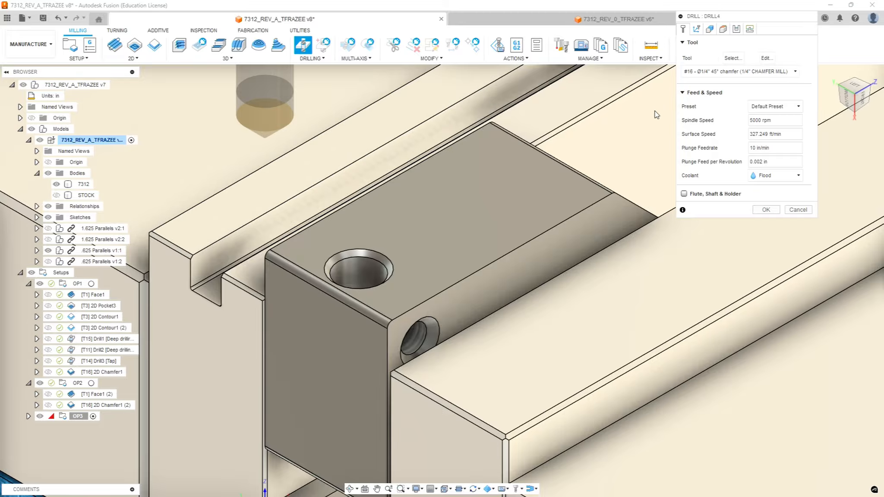
{"action": "left_click", "coordinate": [733, 56]}
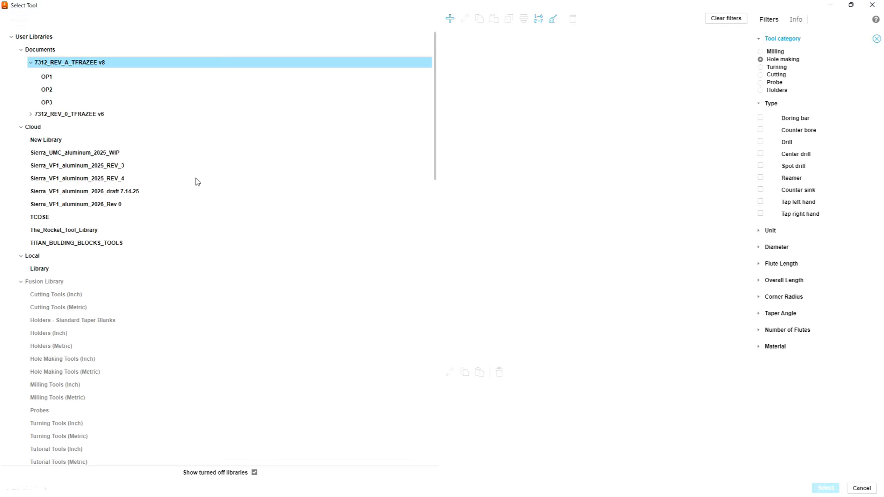
{"action": "left_click", "coordinate": [105, 204]}
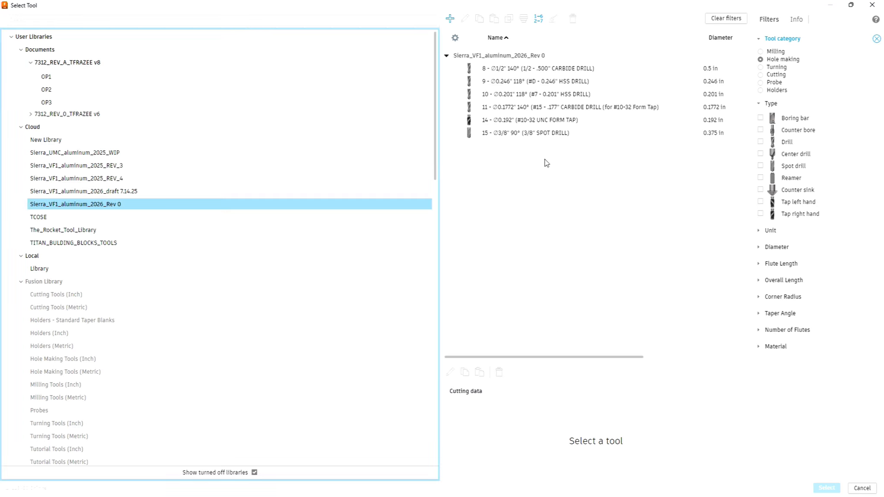
{"action": "left_click", "coordinate": [528, 133]}
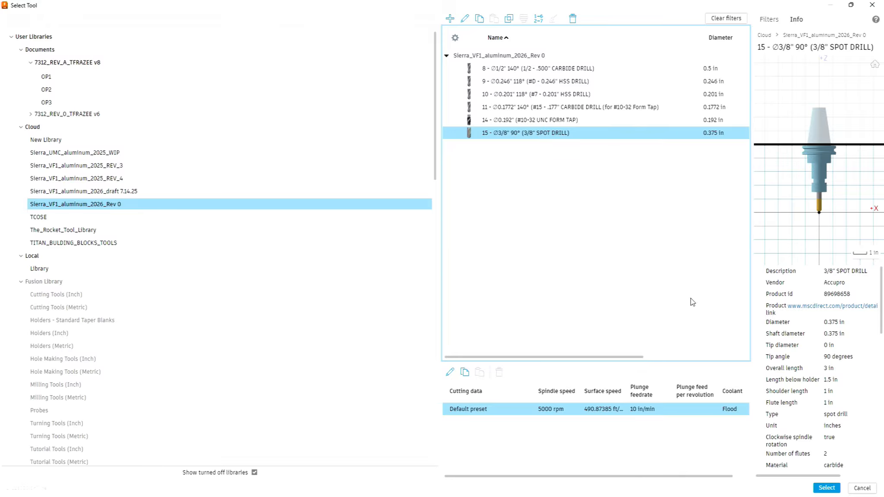
{"action": "left_click", "coordinate": [826, 487]}
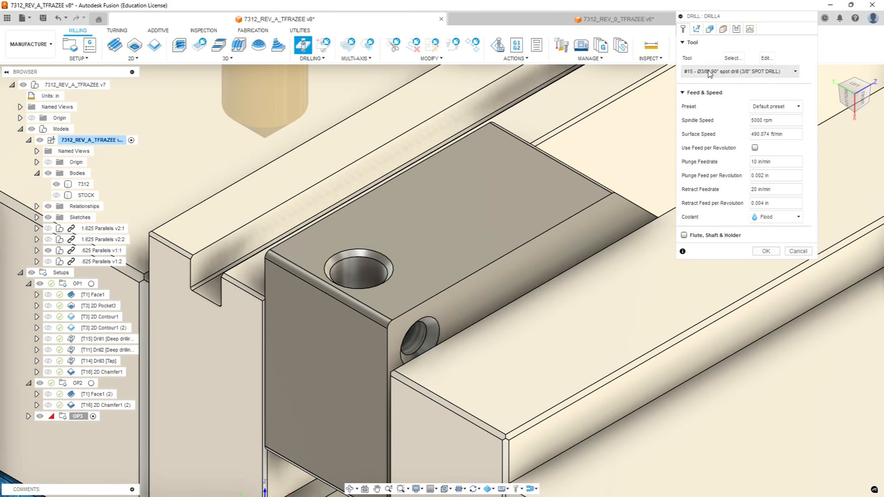
Assign the chamfer face of the part's top hole, set the cycle to Deep drilling - full retract, and generate the spot drilling toolpath.
{"action": "left_click", "coordinate": [709, 29]}
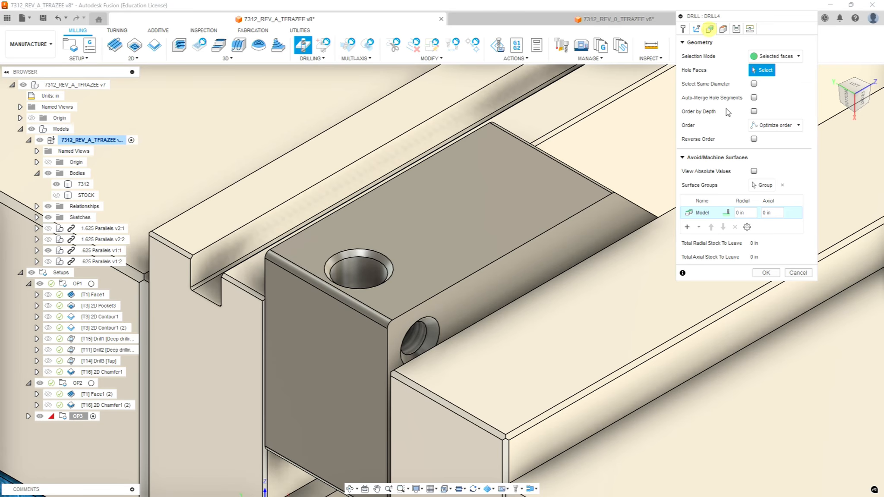
{"action": "left_click", "coordinate": [362, 252]}
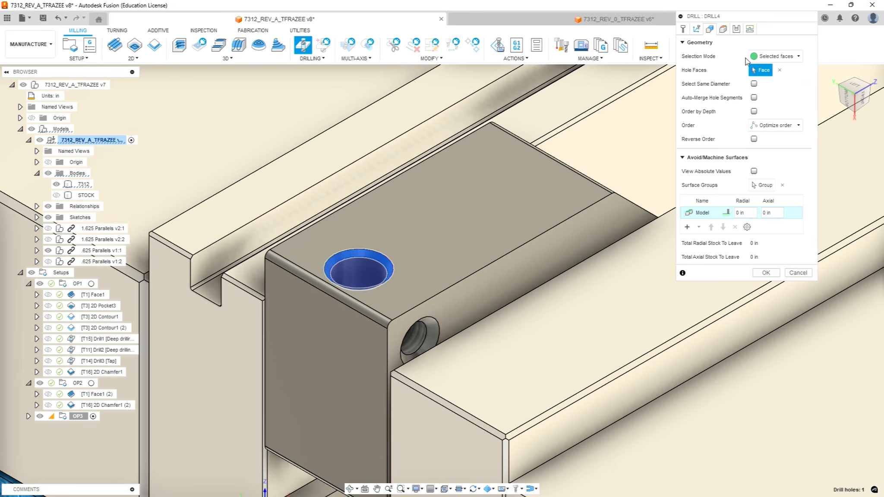
{"action": "left_click", "coordinate": [723, 29]}
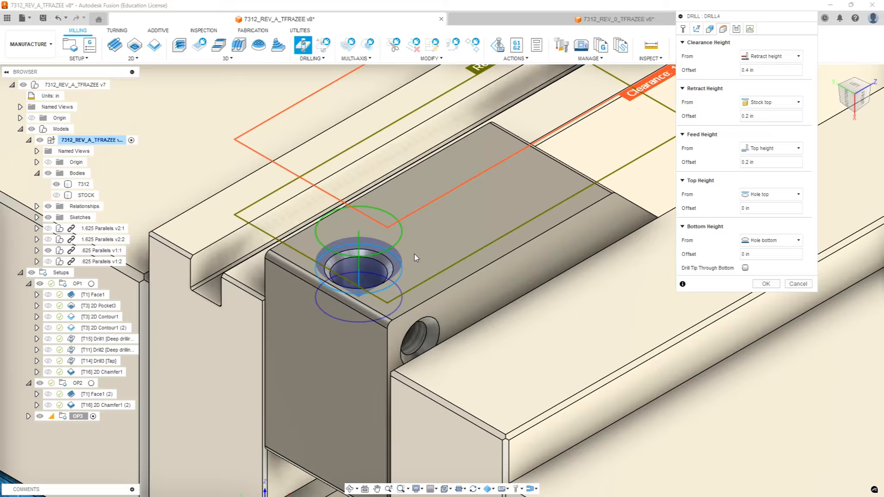
{"action": "left_click", "coordinate": [738, 29]}
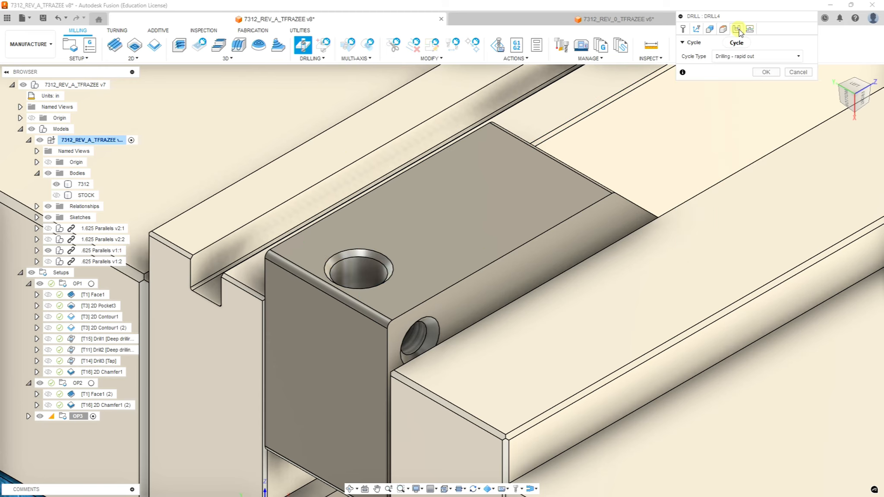
{"action": "left_click", "coordinate": [797, 56]}
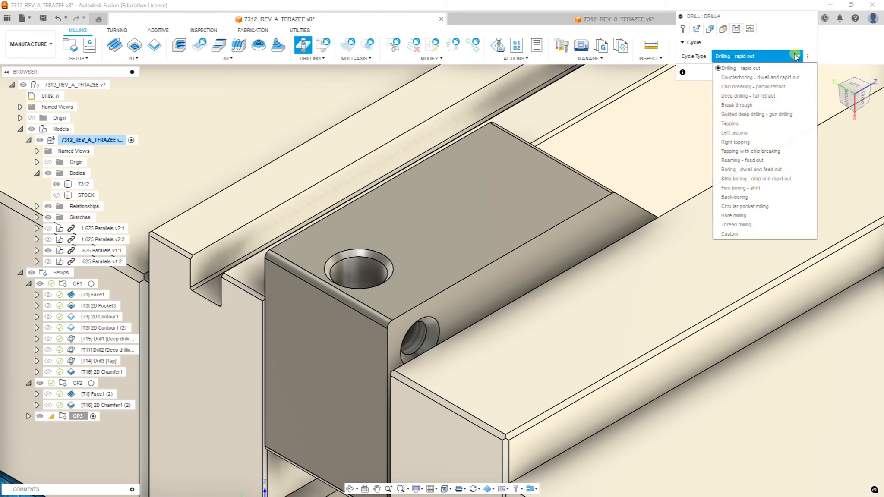
{"action": "left_click", "coordinate": [756, 96]}
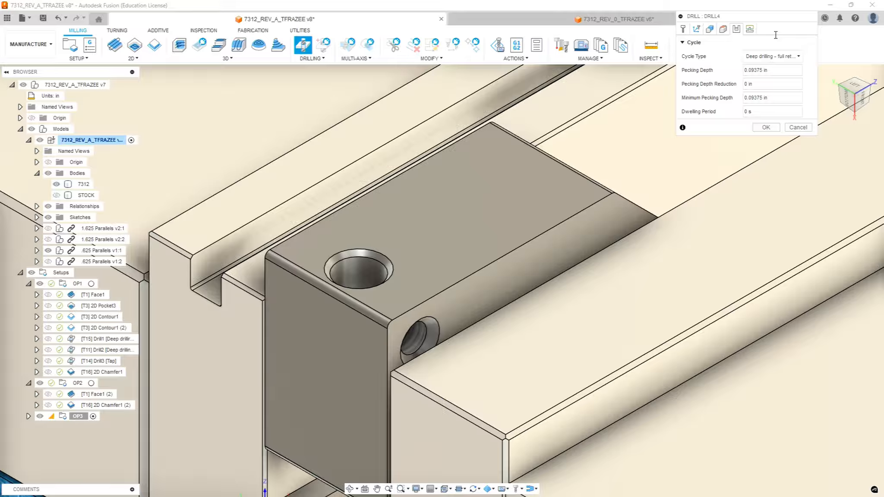
{"action": "left_click", "coordinate": [750, 29]}
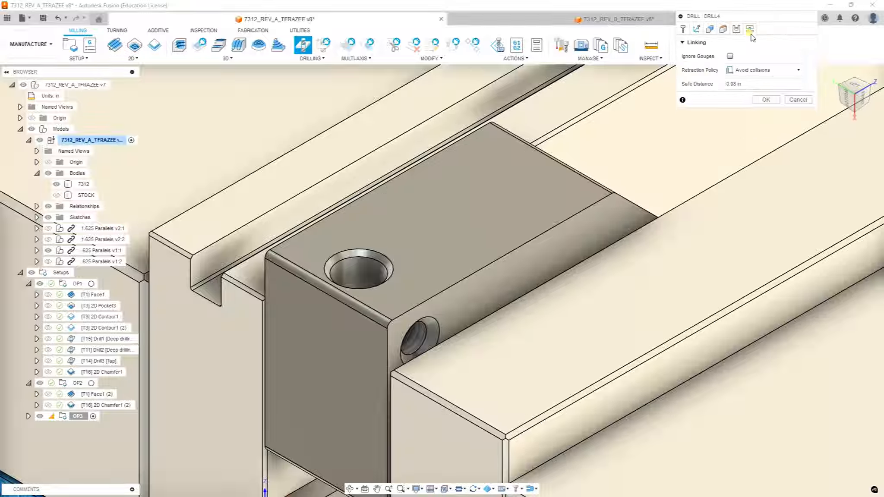
{"action": "left_click", "coordinate": [766, 100]}
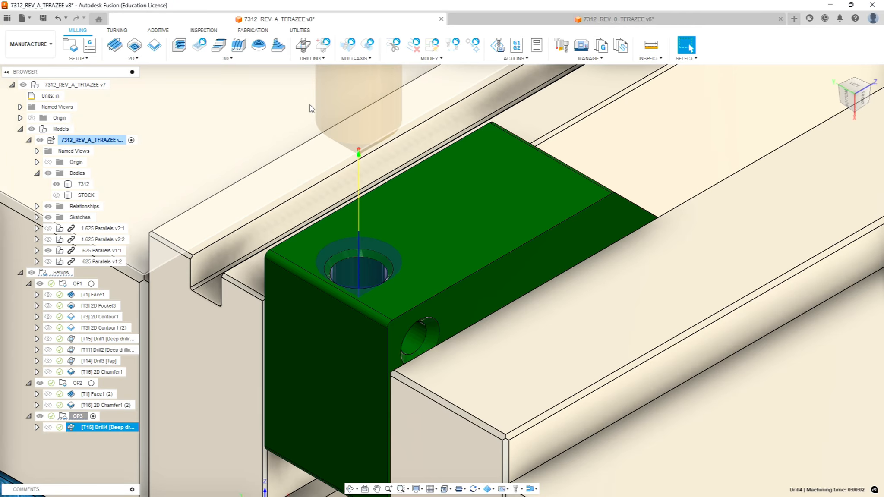
Start another Drill operation with tool 9, the #D 0.246" HSS drill, from the Sierra_VF1_aluminum_2026_Rev 0 library.
{"action": "left_click", "coordinate": [303, 44]}
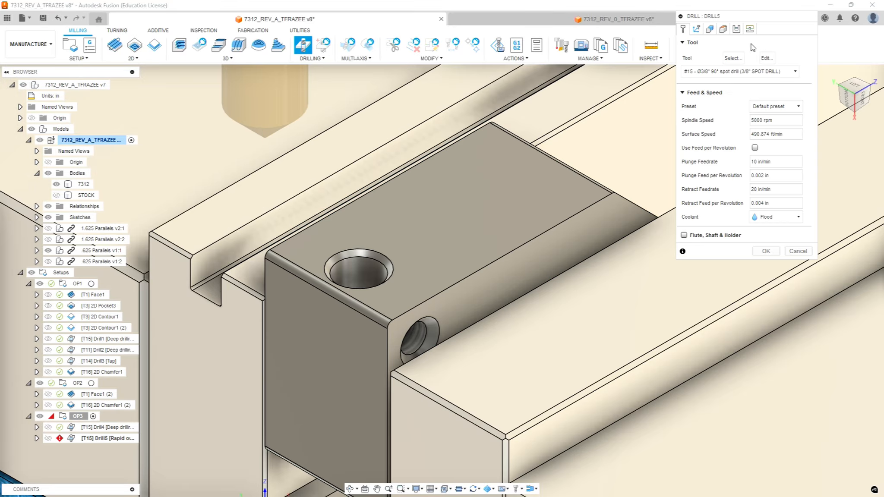
{"action": "left_click", "coordinate": [734, 58]}
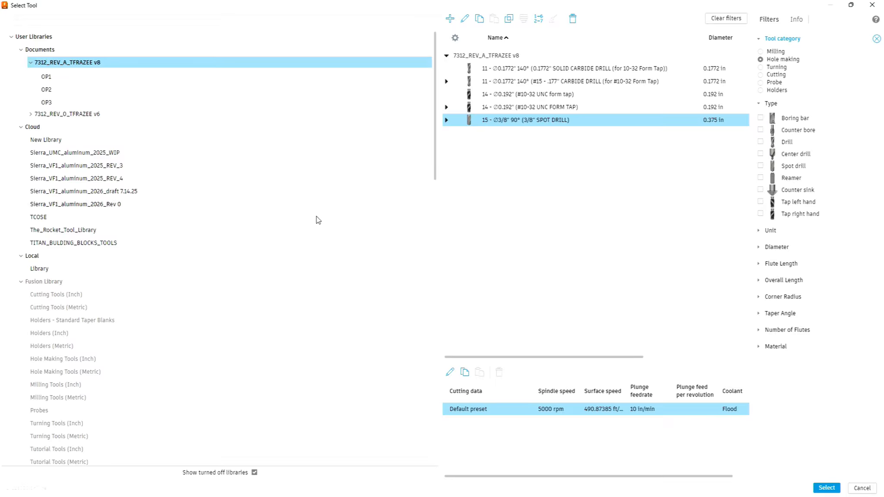
{"action": "left_click", "coordinate": [97, 206]}
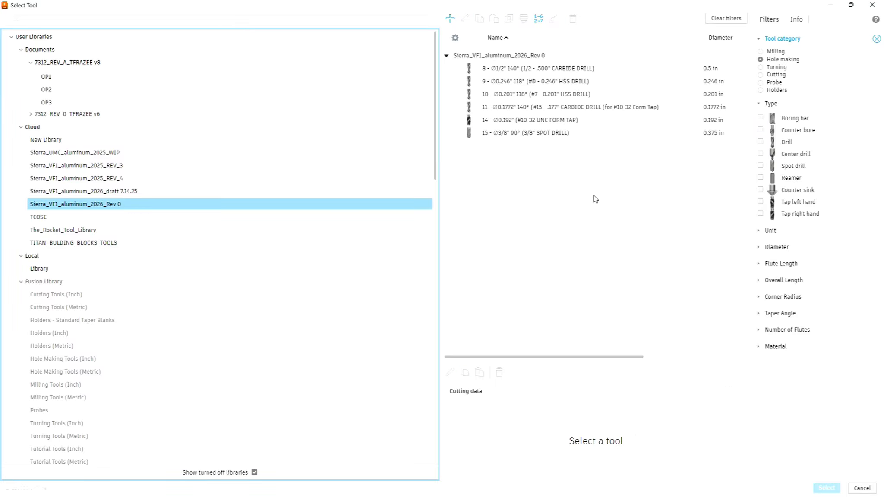
{"action": "left_click", "coordinate": [564, 83]}
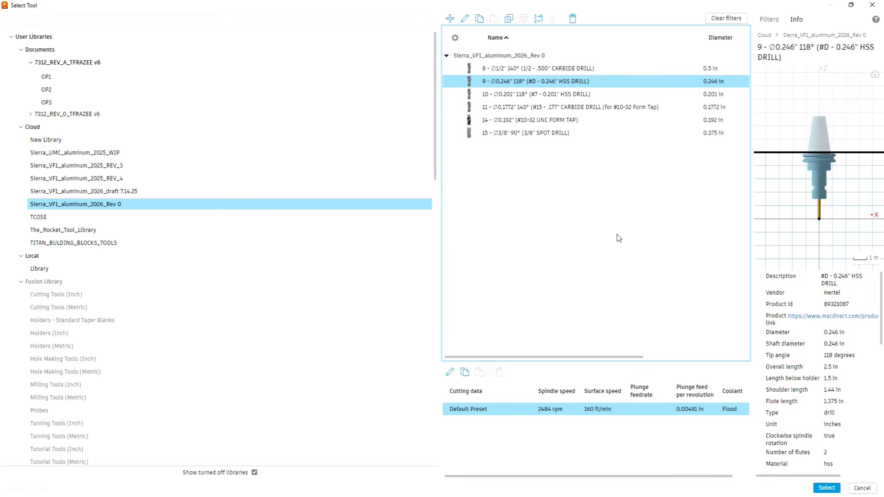
{"action": "left_click", "coordinate": [826, 488]}
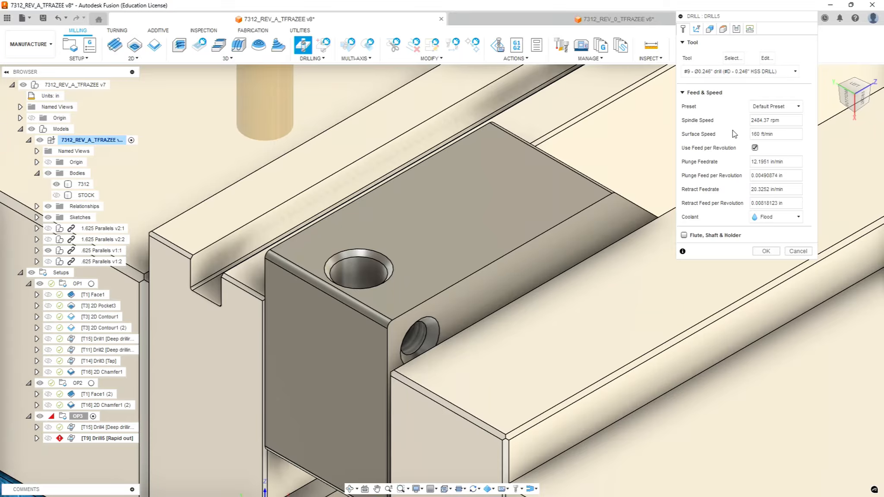
Assign the chamfer face and the cylindrical bore face of the part's top hole as the drilling operation's hole faces.
{"action": "left_click", "coordinate": [710, 29]}
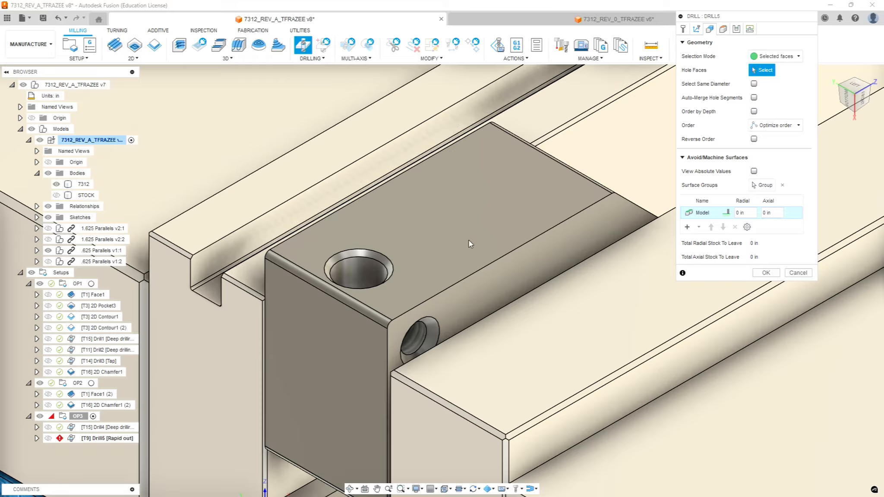
{"action": "left_click", "coordinate": [361, 255]}
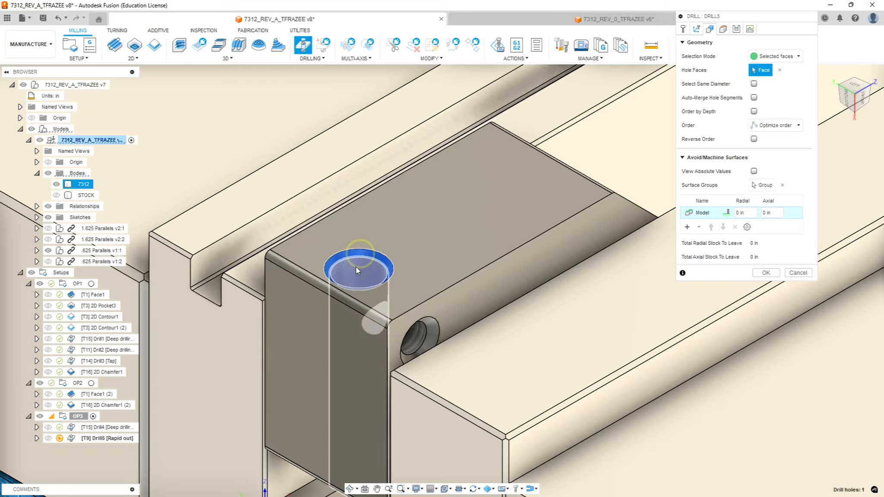
{"action": "middle_click_drag", "start_coordinate": [346, 378], "coordinate": [367, 408], "text": "shift"}
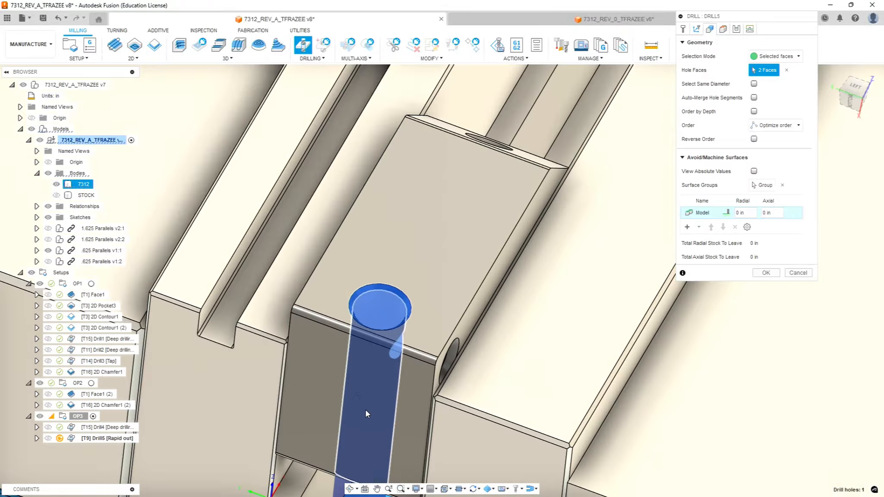
{"action": "scroll", "coordinate": [369, 415], "scroll_direction": "down", "scroll_amount": 5}
{"action": "scroll", "coordinate": [373, 464], "scroll_direction": "up", "scroll_amount": 5}
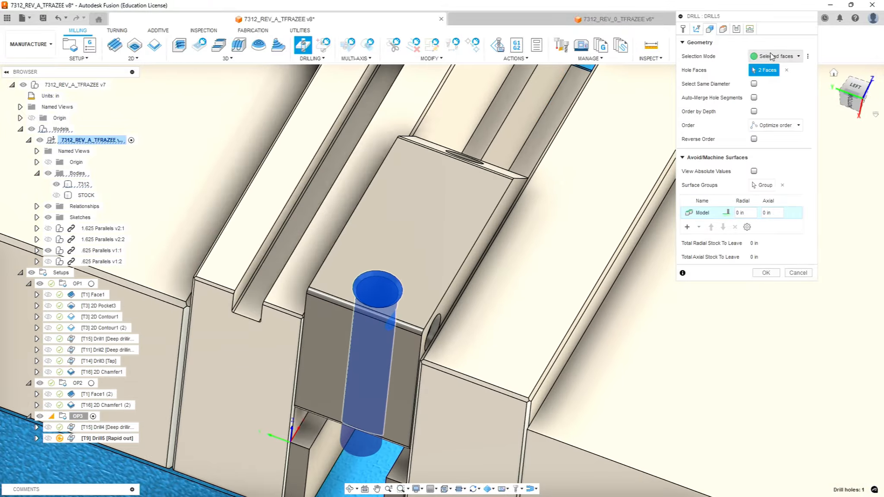
Enable Drill Tip Through Bottom with a break-through depth of 0.1 in and check the drill's clearance to the parallels below the part.
{"action": "left_click", "coordinate": [723, 29]}
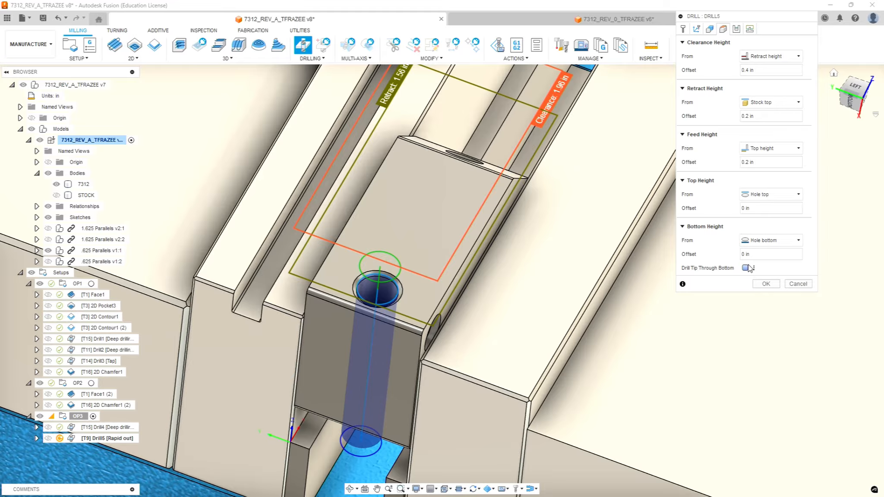
{"action": "mouse_move", "coordinate": [747, 271]}
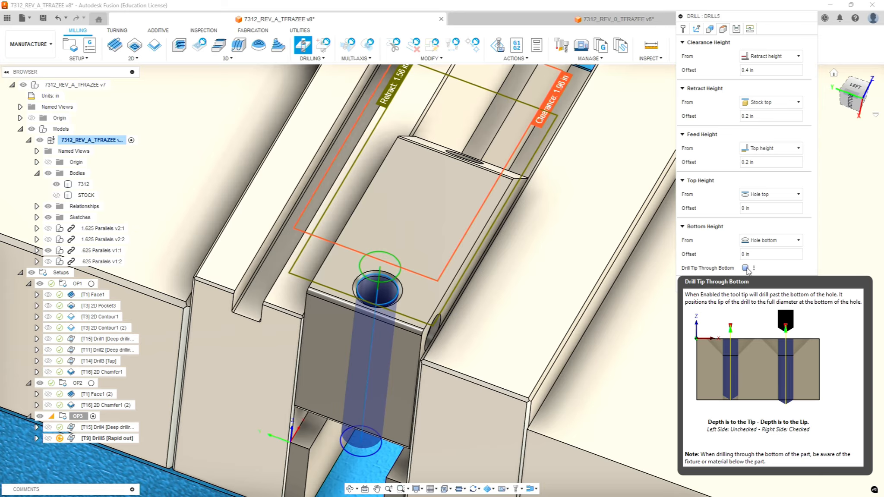
{"action": "left_click", "coordinate": [745, 268]}
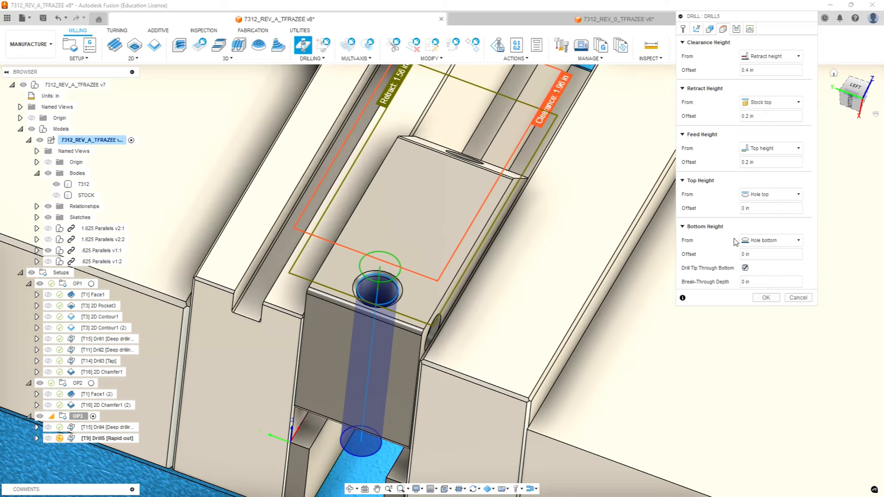
{"action": "left_click", "coordinate": [755, 282]}
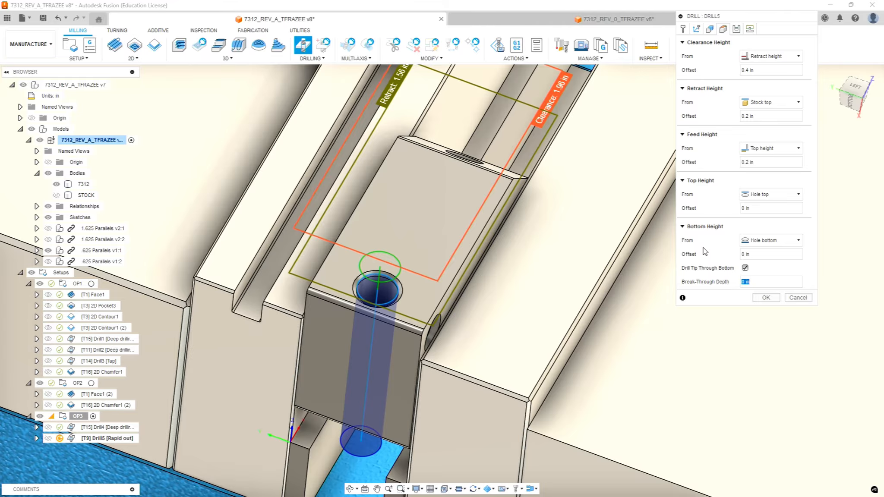
{"action": "type", "text": ".1"}
{"action": "middle_click_drag", "start_coordinate": [456, 328], "coordinate": [470, 302], "text": "shift"}
{"action": "scroll", "coordinate": [470, 302], "scroll_direction": "down", "scroll_amount": 4}
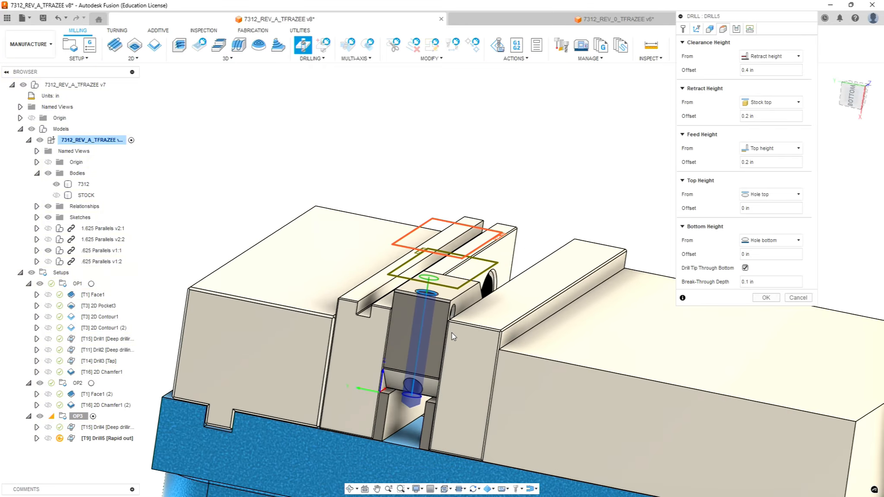
{"action": "scroll", "coordinate": [451, 333], "scroll_direction": "up", "scroll_amount": 3}
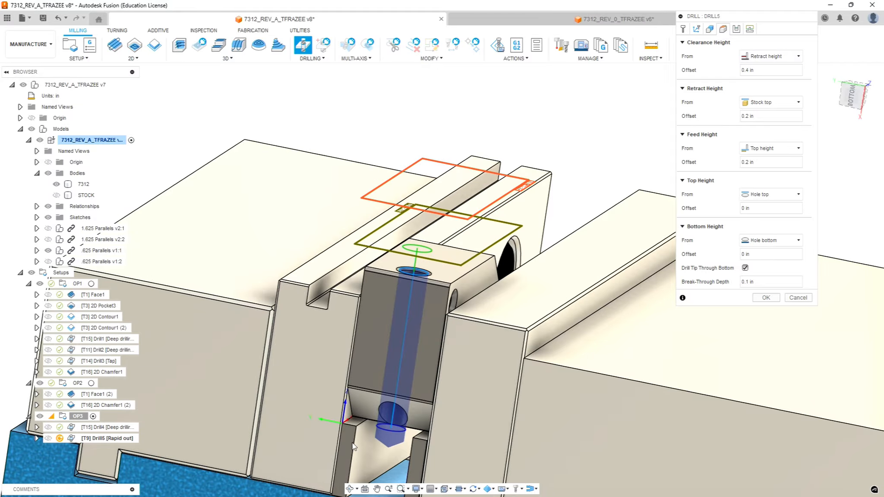
{"action": "middle_click_drag", "start_coordinate": [567, 210], "coordinate": [560, 221], "text": "shift"}
{"action": "scroll", "coordinate": [519, 320], "scroll_direction": "down", "scroll_amount": 4}
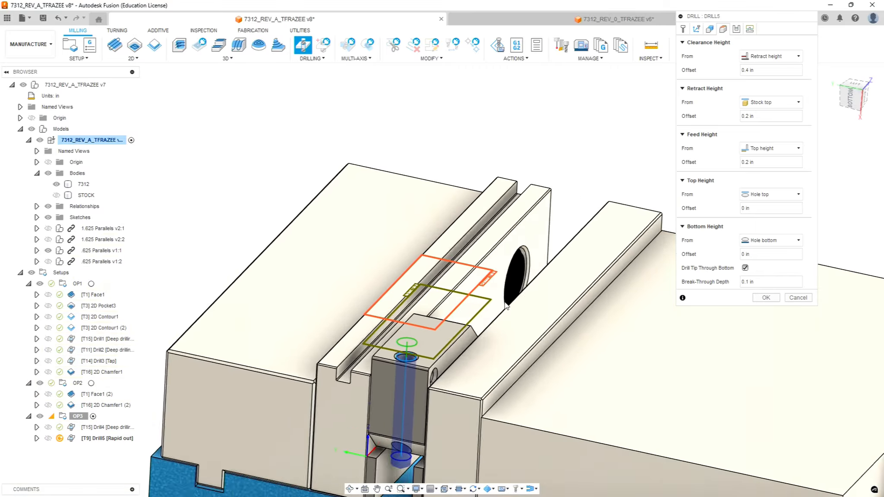
{"action": "scroll", "coordinate": [561, 334], "scroll_direction": "up", "scroll_amount": 2}
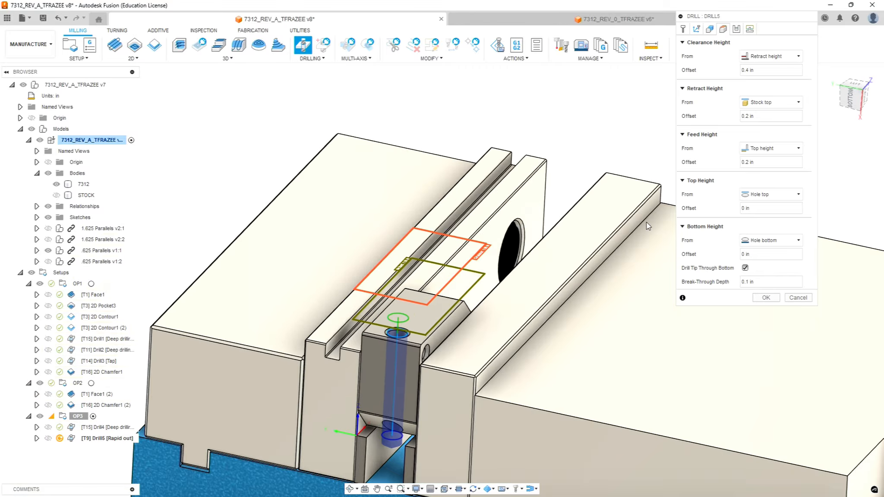
Finish the drilling operation with the Deep drilling - full retract cycle and save the document.
{"action": "left_click", "coordinate": [735, 31]}
{"action": "left_click", "coordinate": [734, 56]}
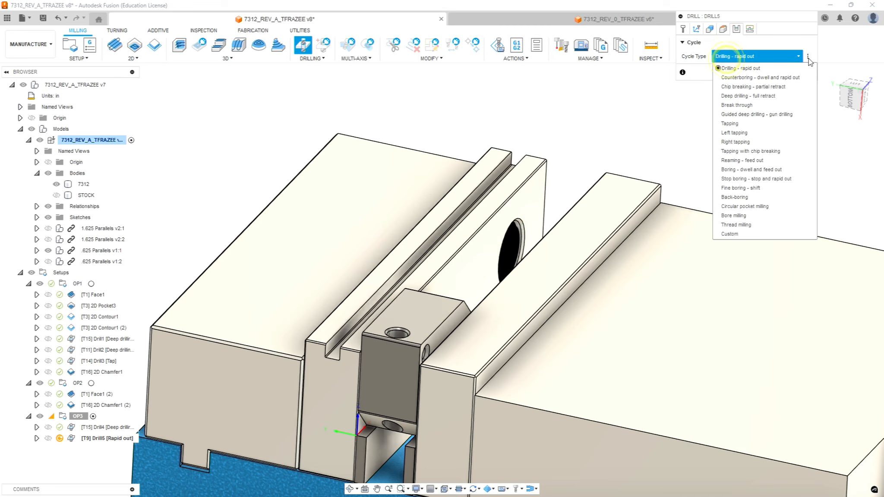
{"action": "left_click", "coordinate": [741, 96]}
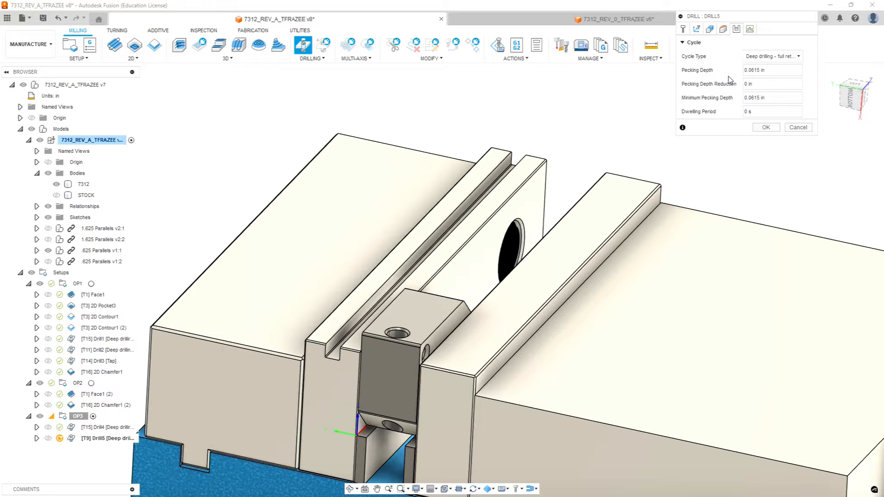
{"action": "left_click", "coordinate": [766, 129]}
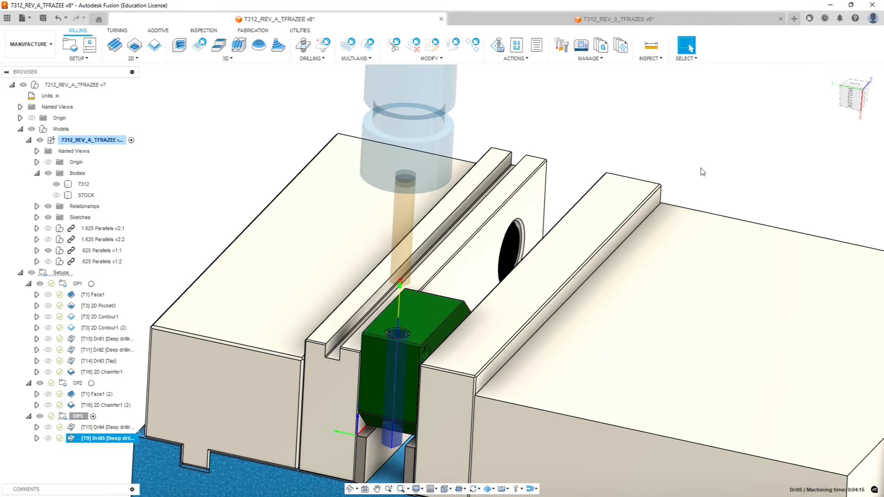
{"action": "left_click", "coordinate": [261, 177]}
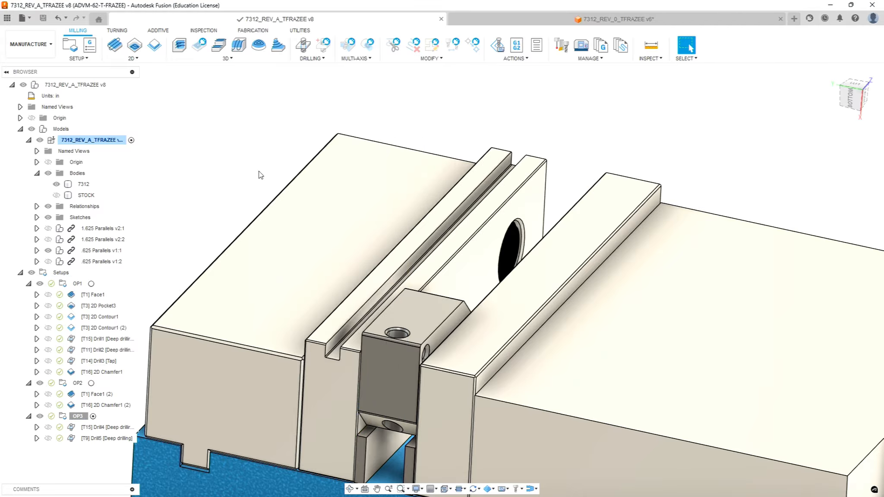
{"action": "key", "text": "ctrl+s"}
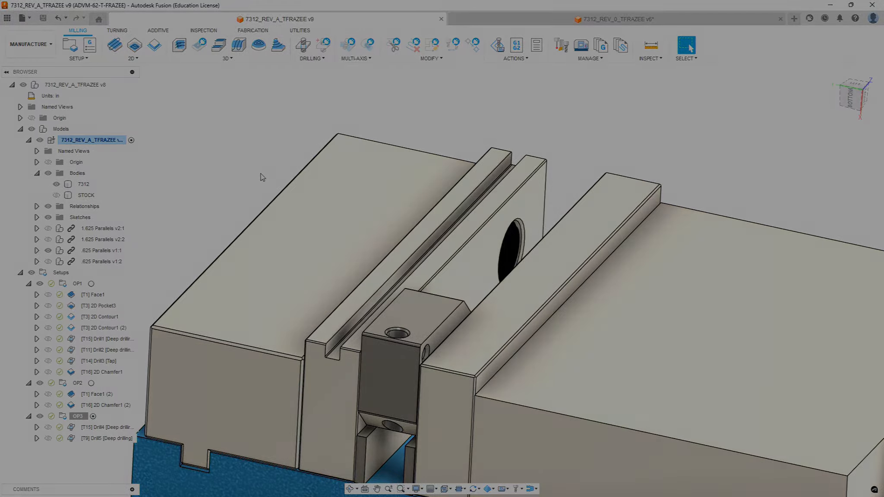